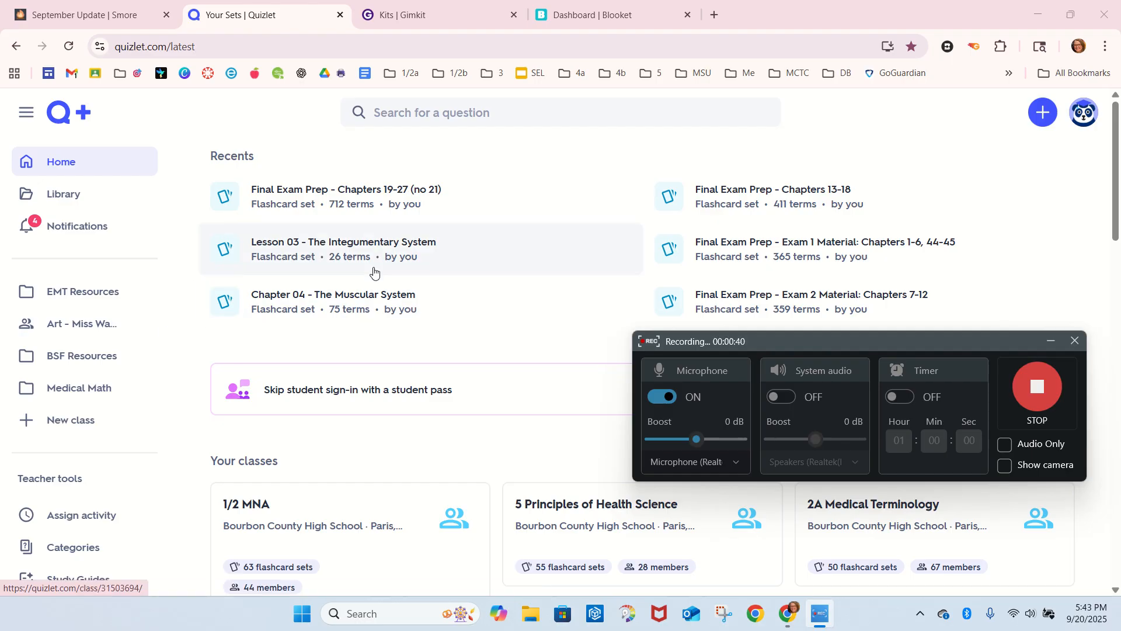
Open the 2A Medical Terminology class from the library's list of classes
scroll(106, 390, down, 1)
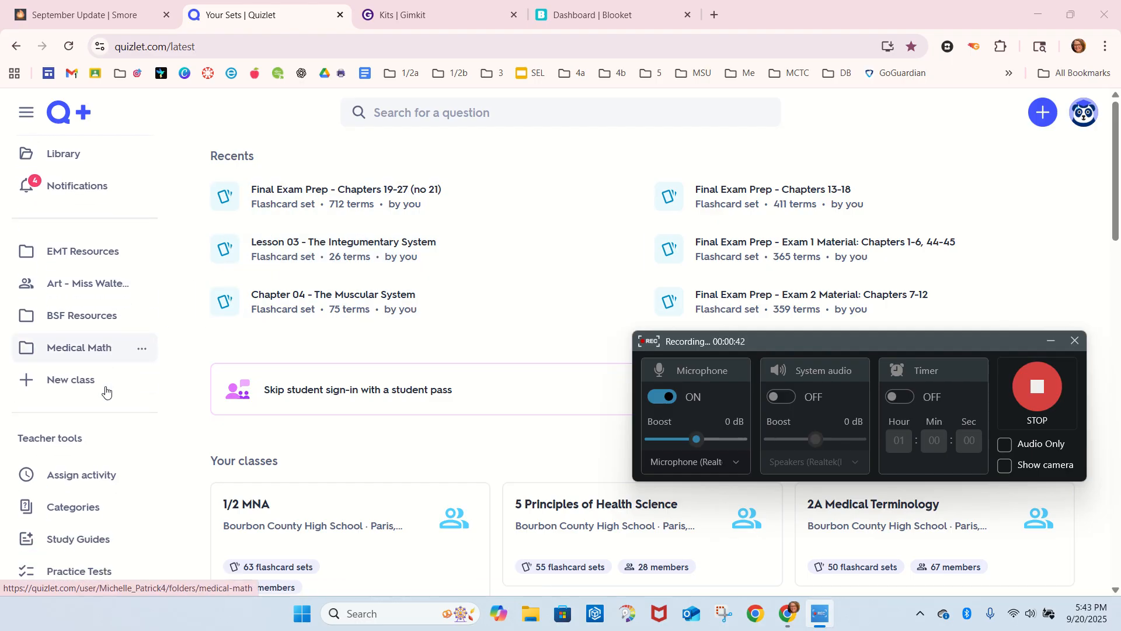
scroll(106, 390, up, 1)
click(62, 195)
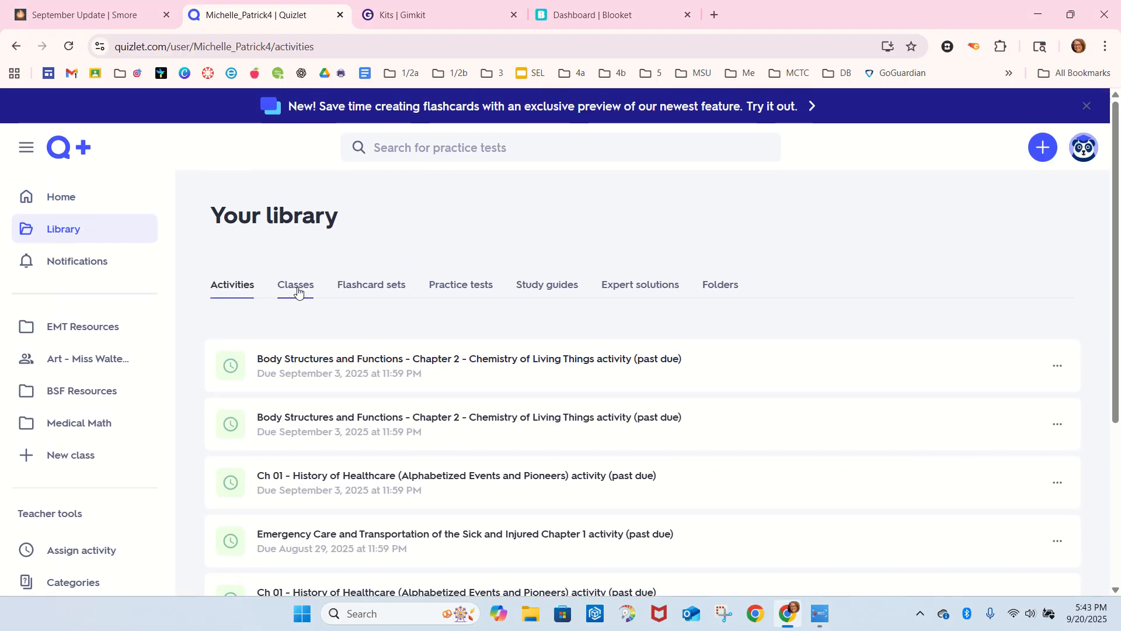
click(297, 289)
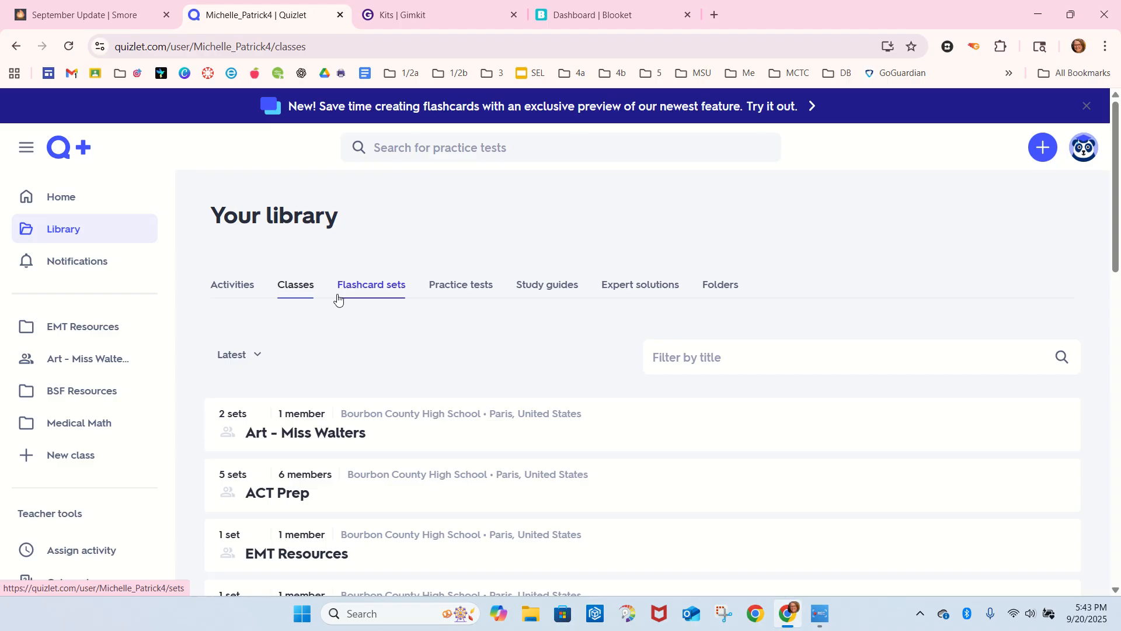
scroll(337, 299, down, 15)
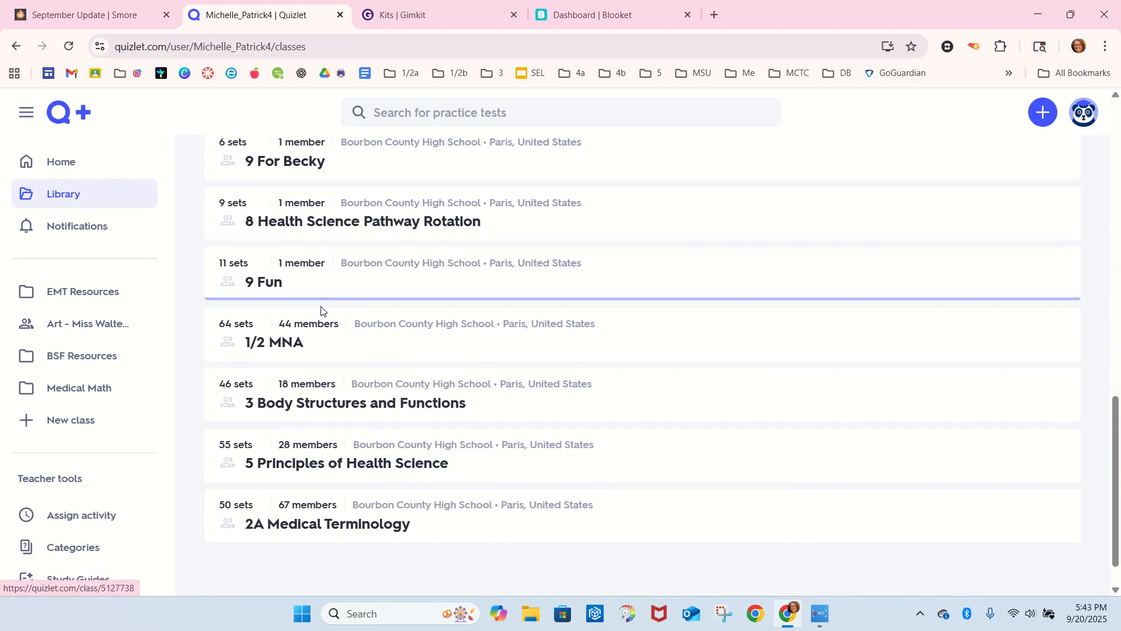
scroll(320, 311, down, 1)
click(356, 474)
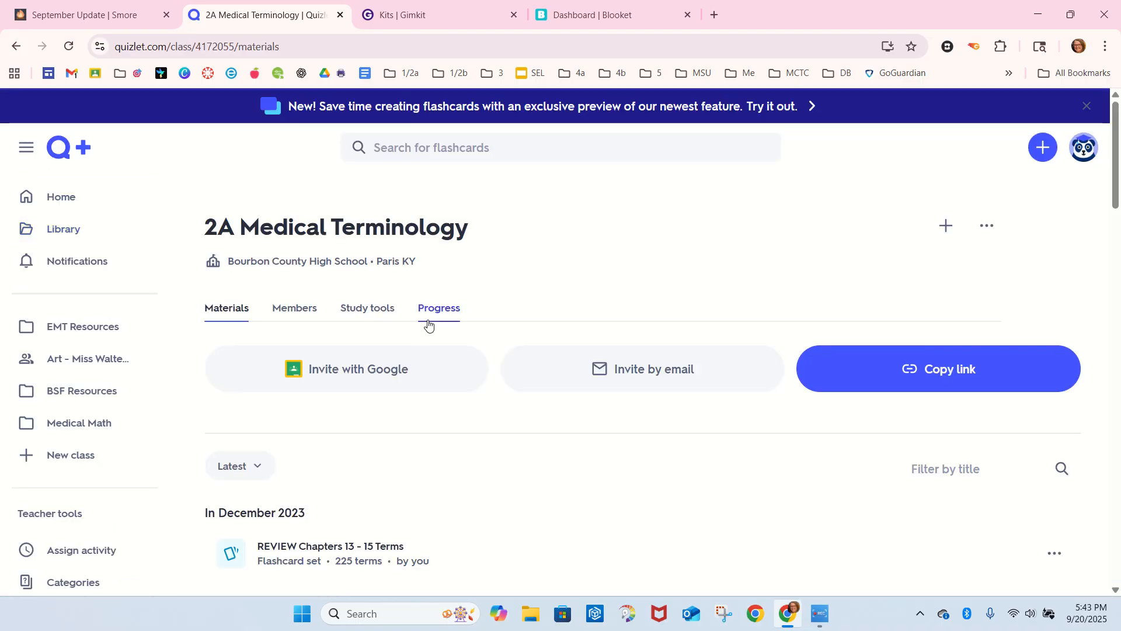
Sort the class materials alphabetically and open the flashcard set "Chapter 01 - Introduction to Medical Terminology"
scroll(423, 328, down, 5)
scroll(415, 328, up, 4)
click(255, 400)
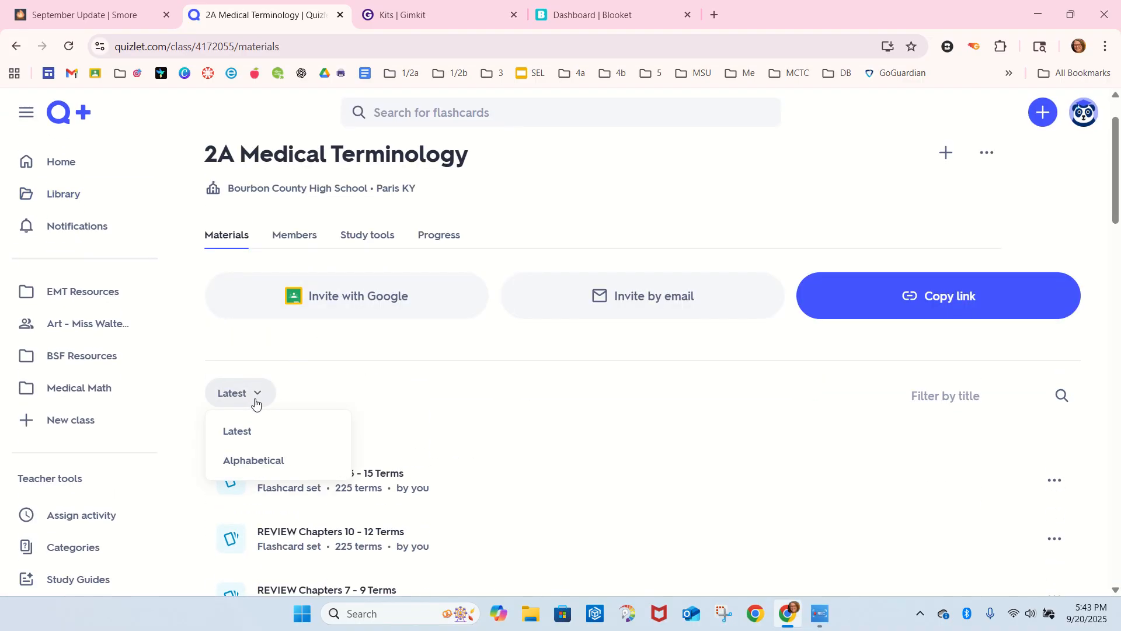
click(304, 459)
scroll(461, 331, down, 2)
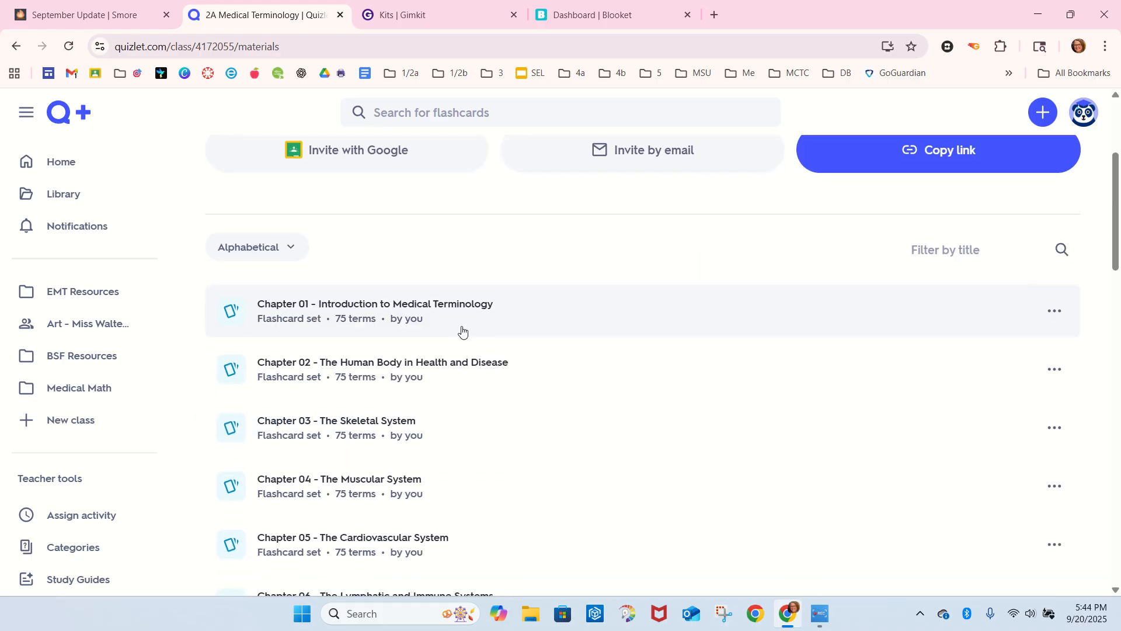
click(463, 318)
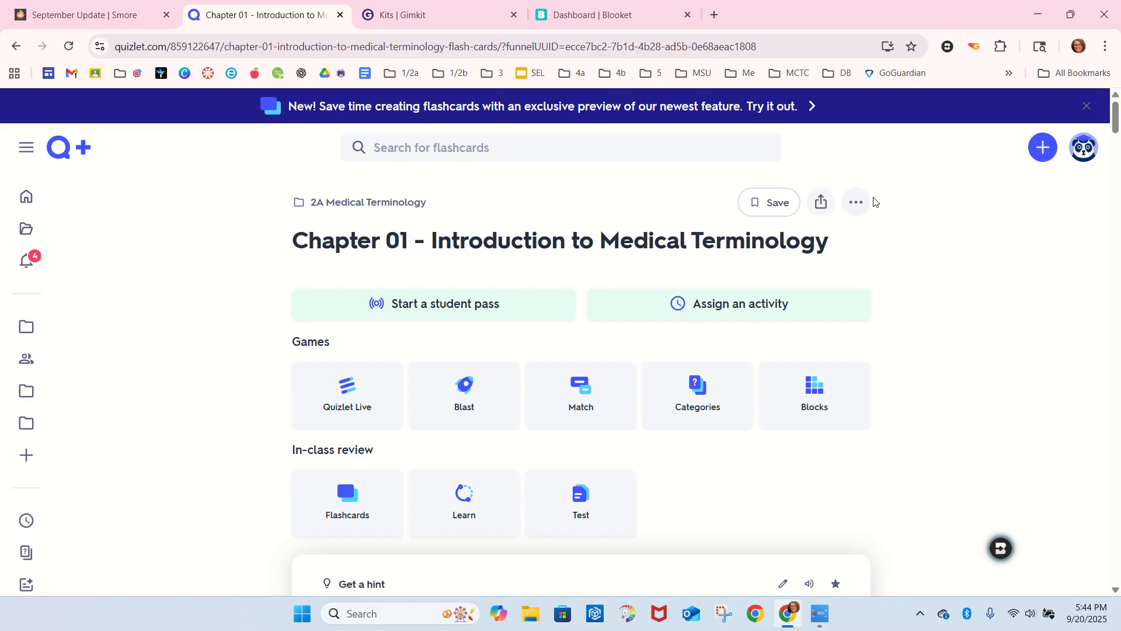
Export the Chapter 01 set with tab and new-line separators, copying its full text to the clipboard
click(851, 203)
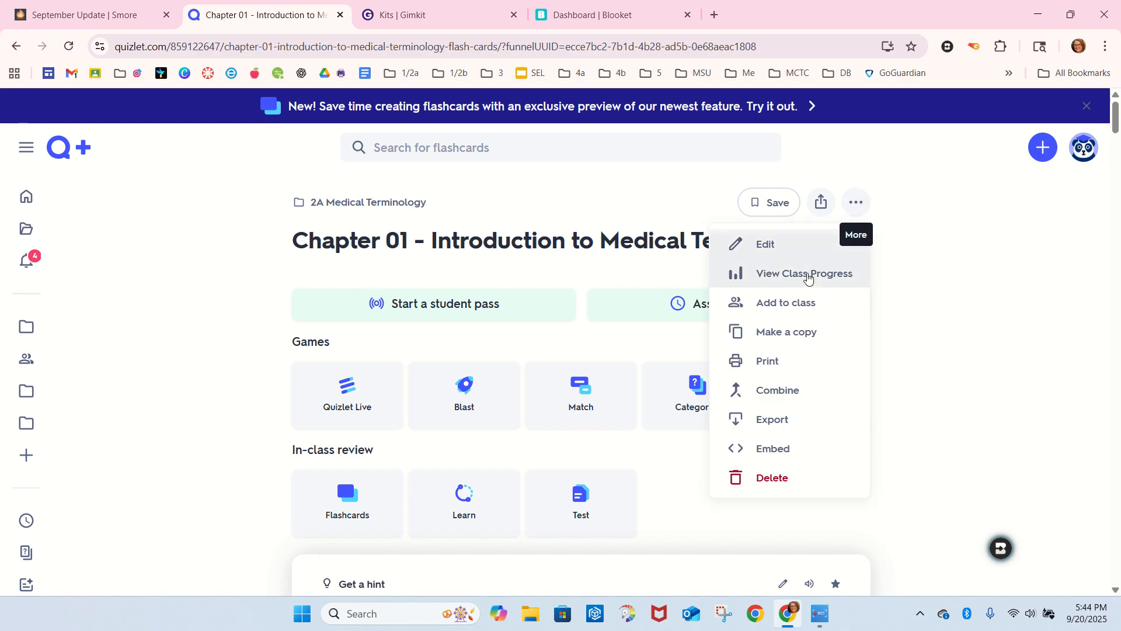
click(788, 427)
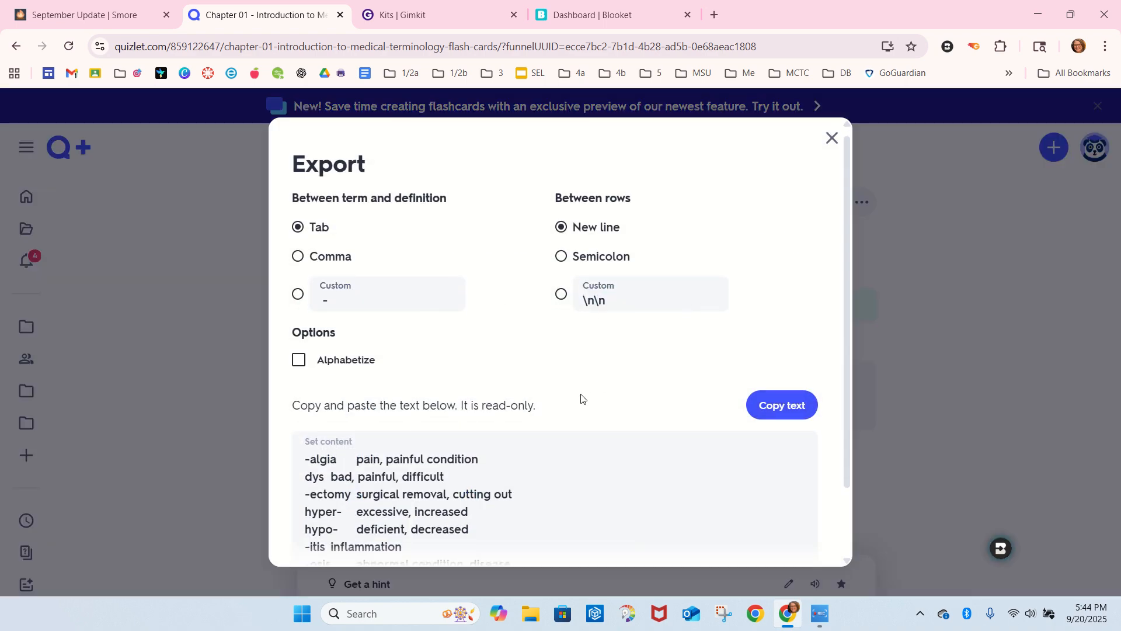
scroll(578, 397, down, 2)
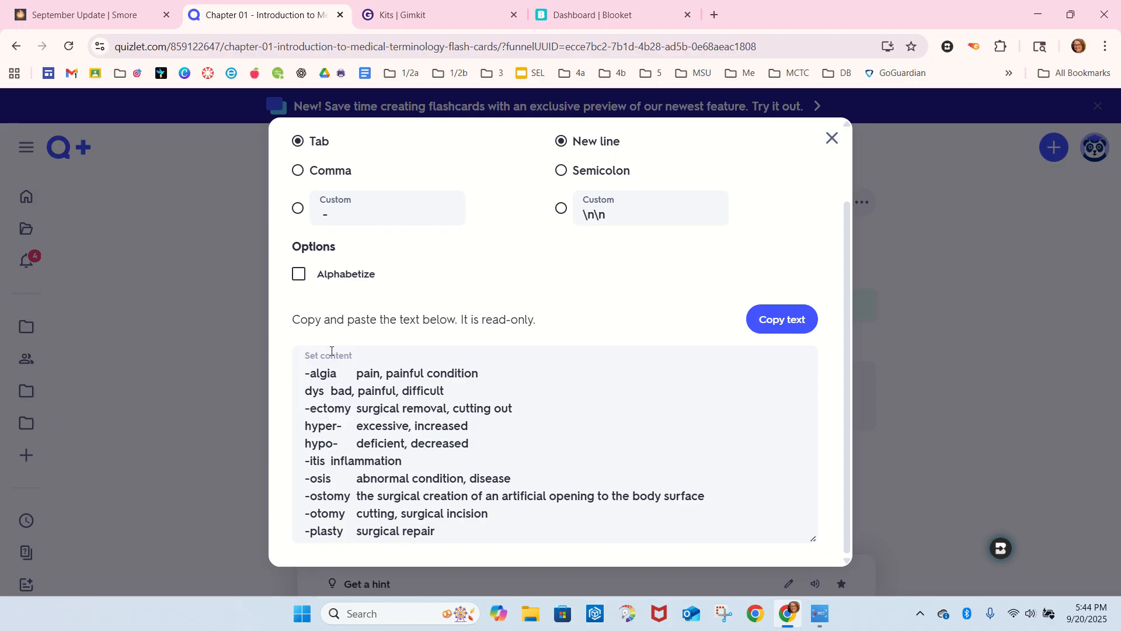
click(804, 320)
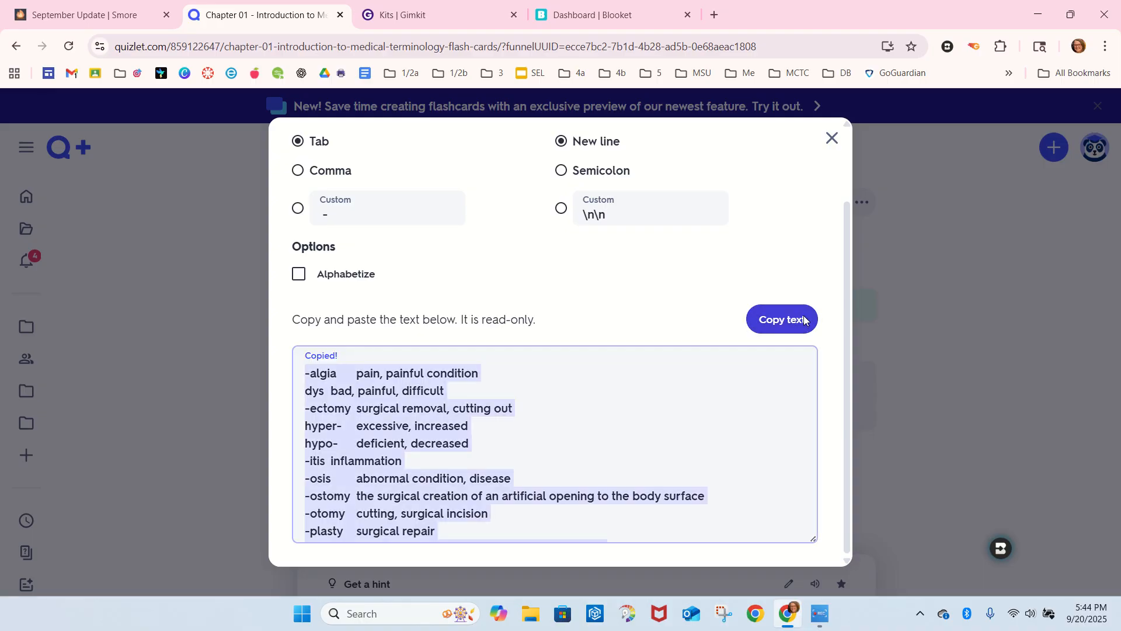
click(832, 137)
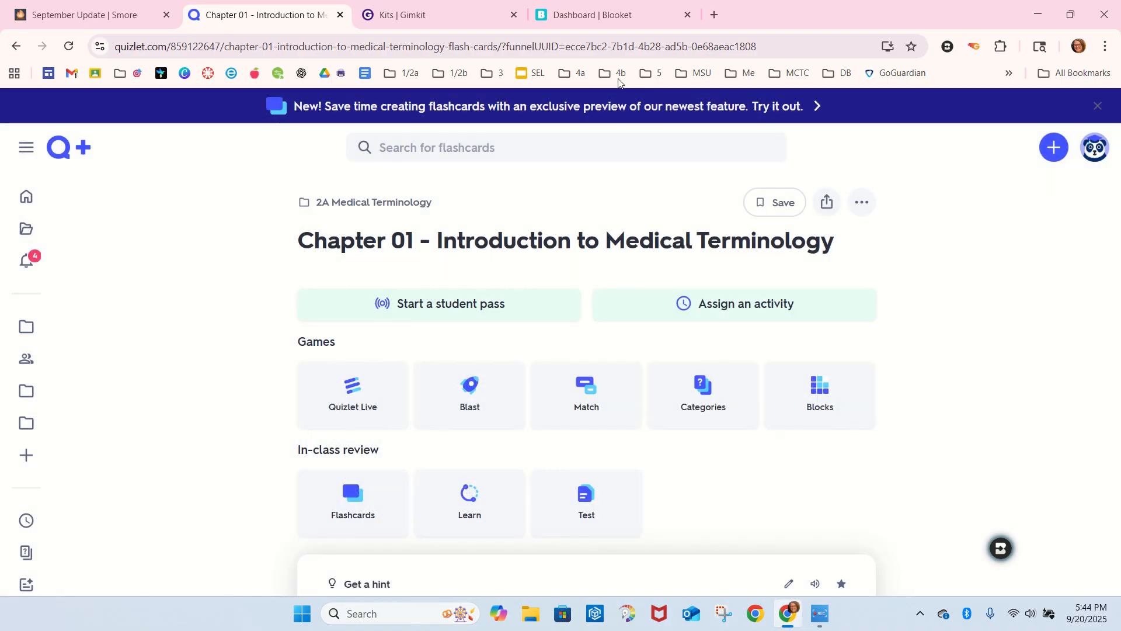
Switch to Gimkit and start a new kit named "Med Term Ch 1**" with English as its language and Other as subject
click(439, 19)
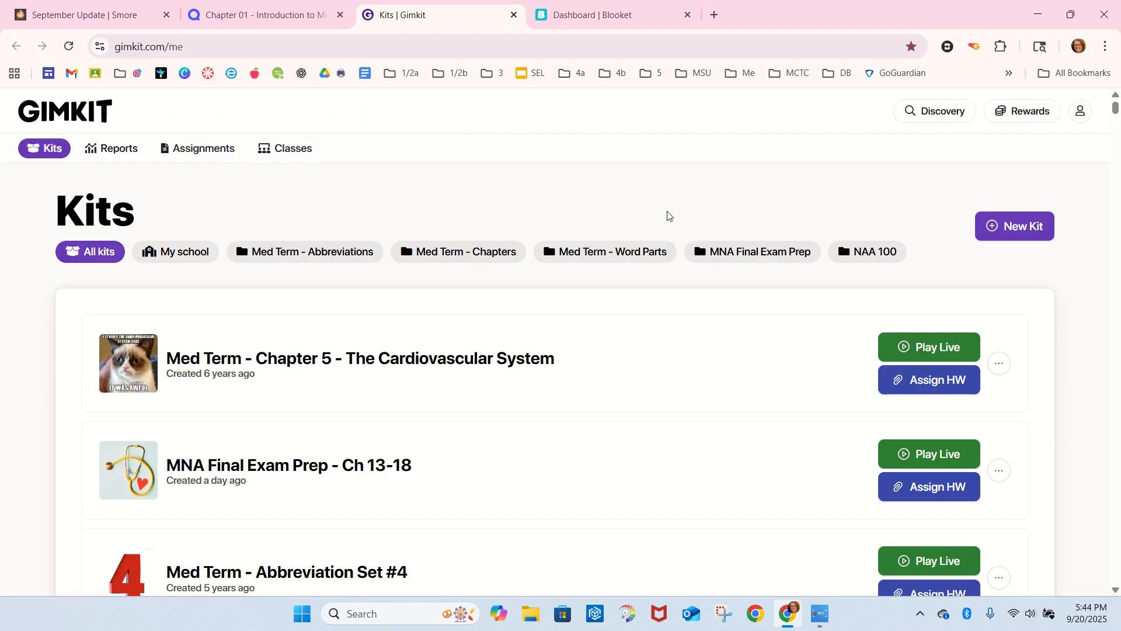
click(1006, 228)
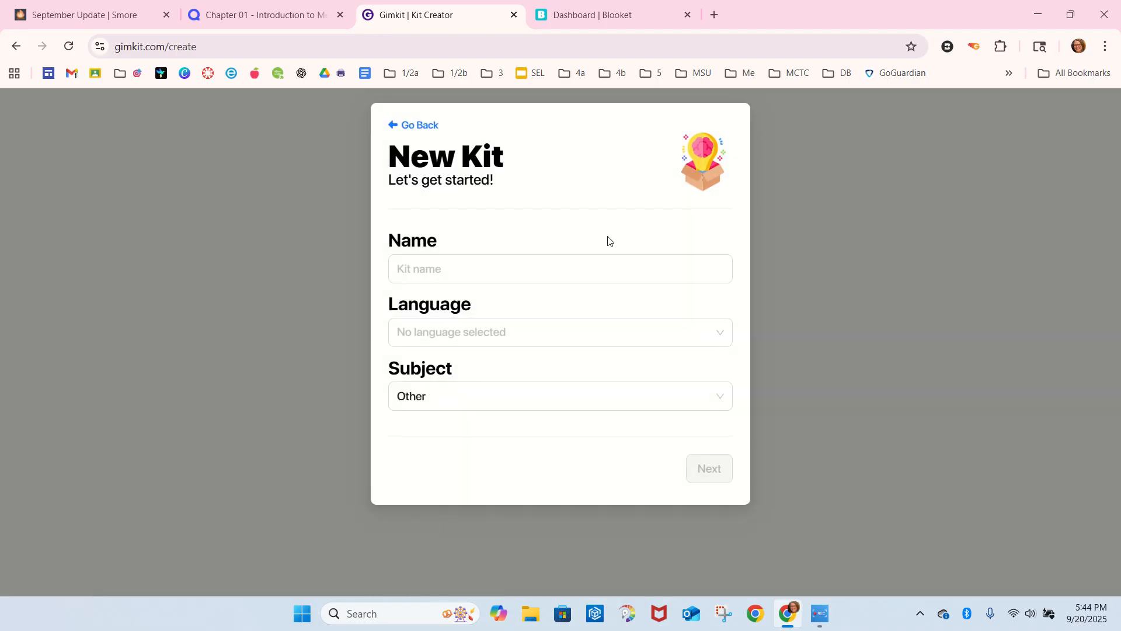
click(566, 275)
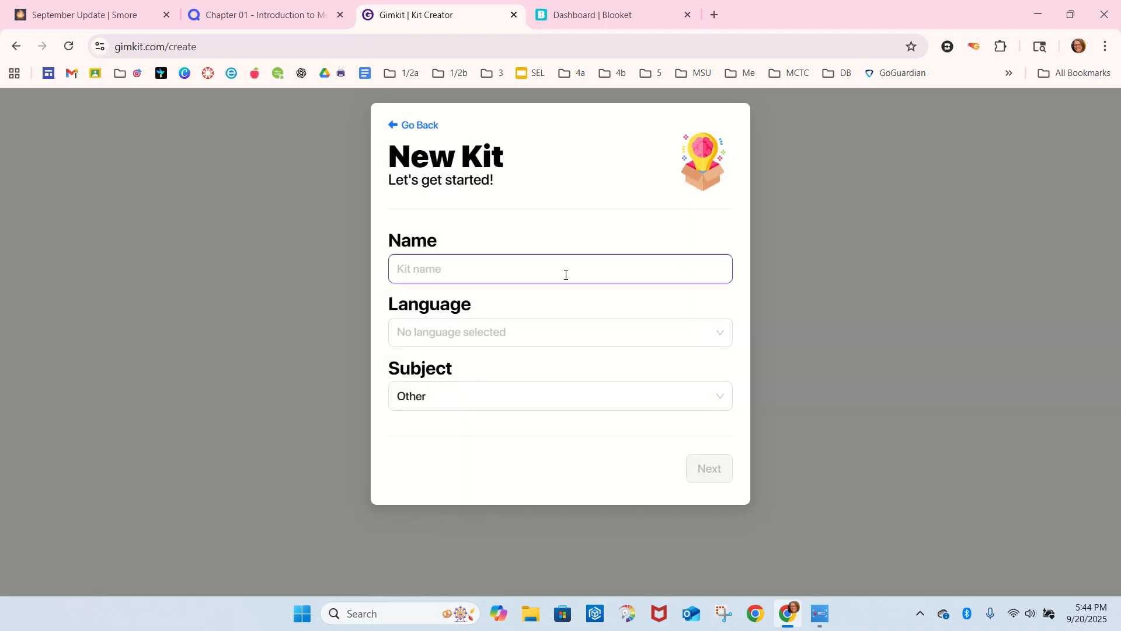
text(Med Term Ch 1**)
click(572, 330)
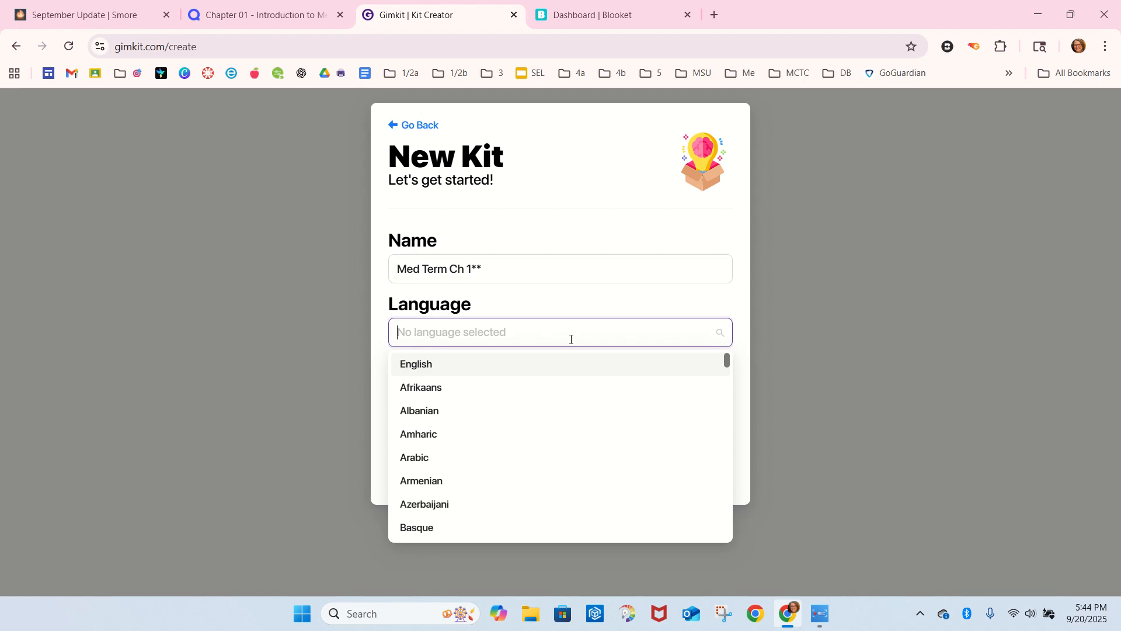
click(560, 374)
click(705, 467)
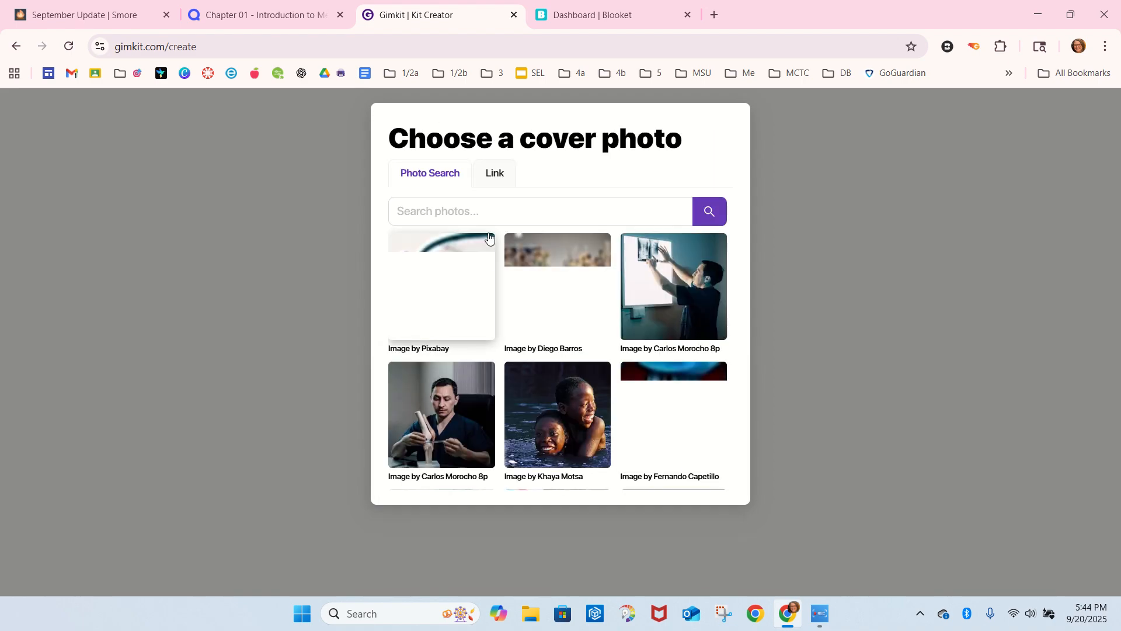
Search the cover photos for "terminology" and choose the NEOPLASM letter-tile image as the kit's cover
click(505, 216)
text(terminology)
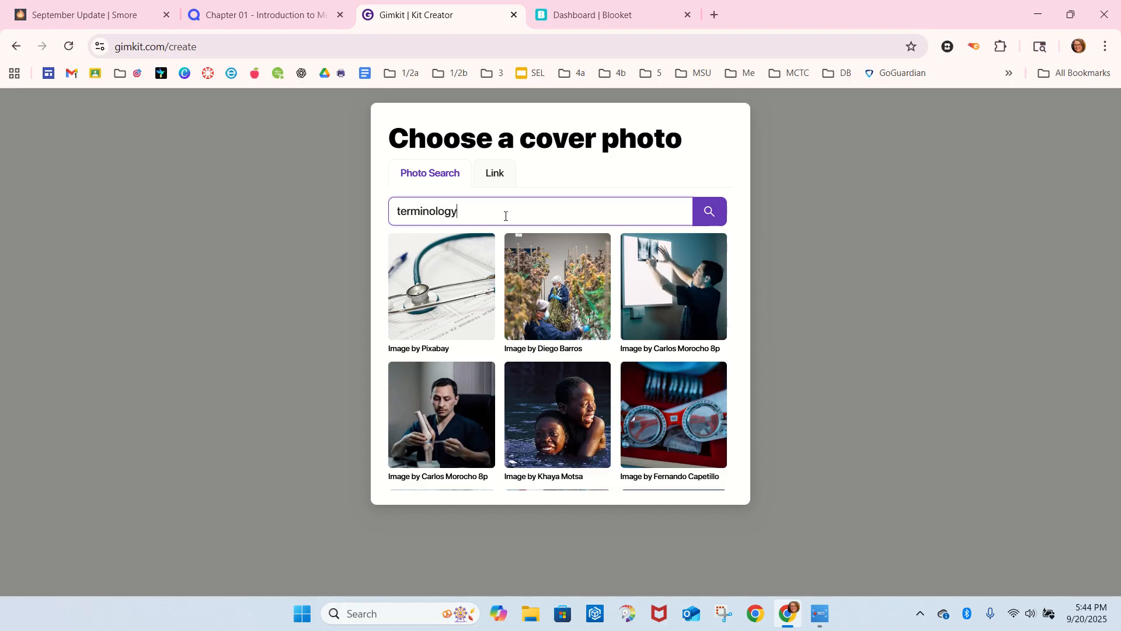
key(Return)
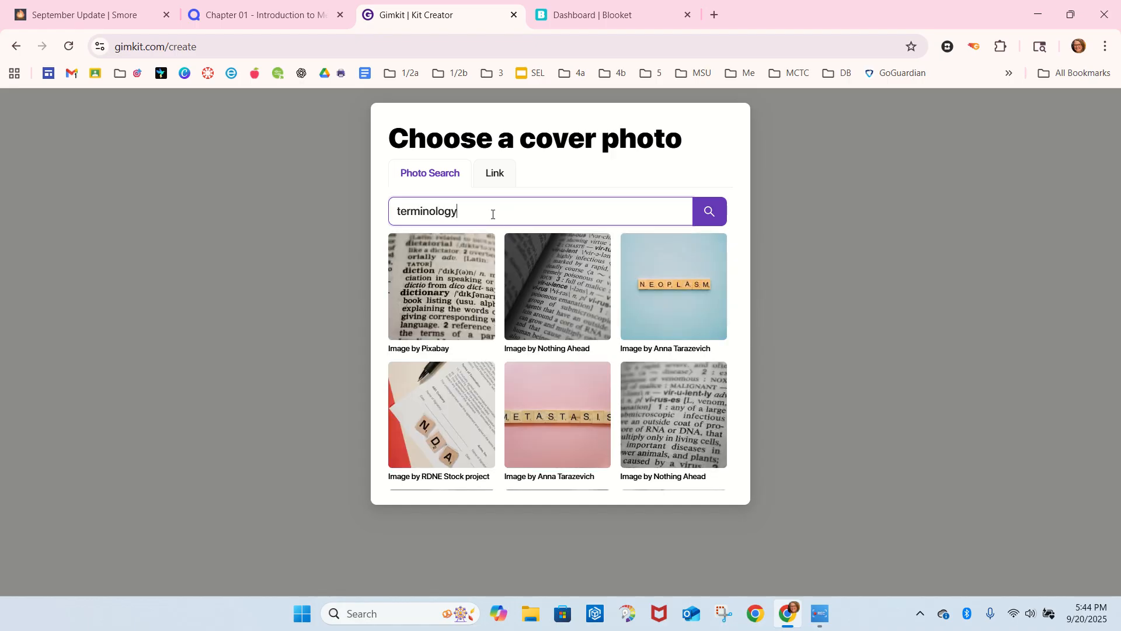
click(682, 312)
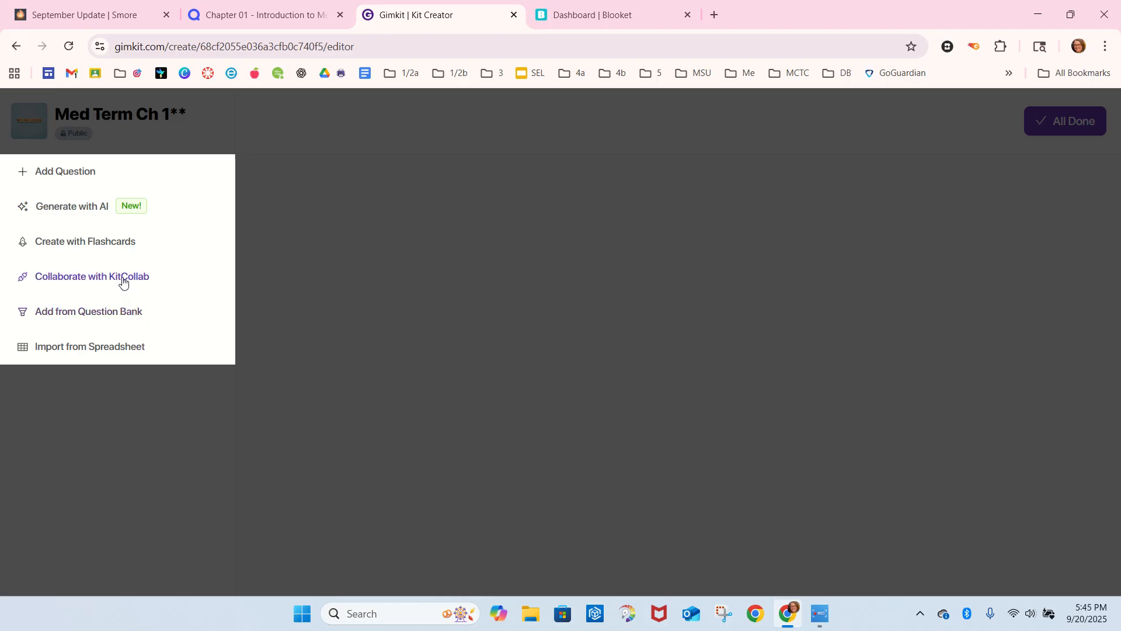
Import the copied Quizlet terms and definitions into the kit as flashcards and create the questions
click(124, 249)
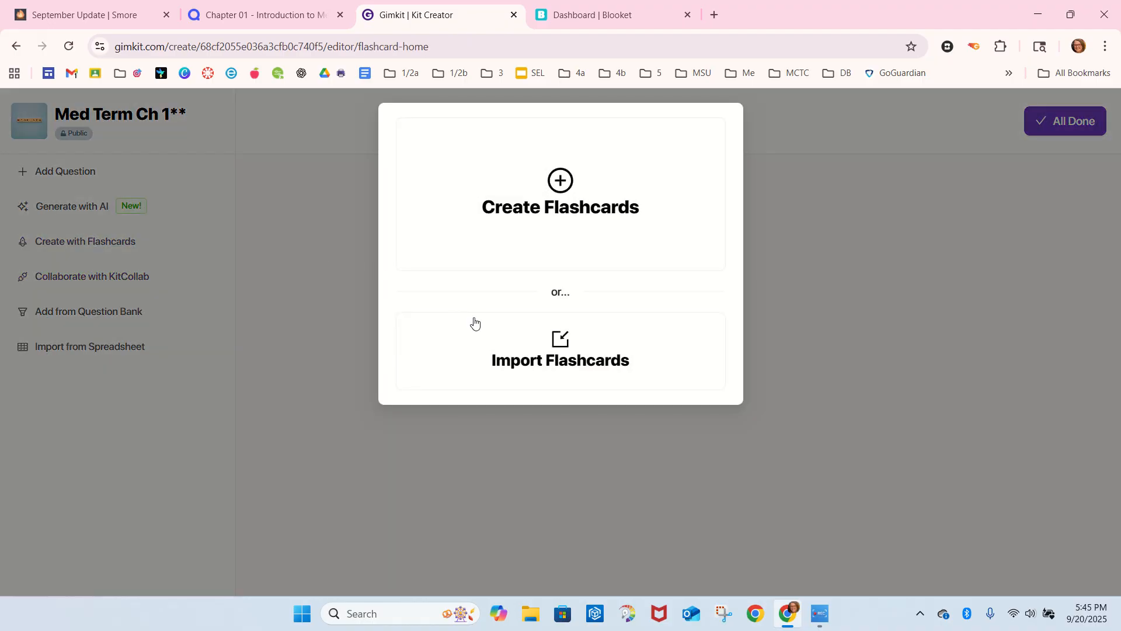
click(578, 349)
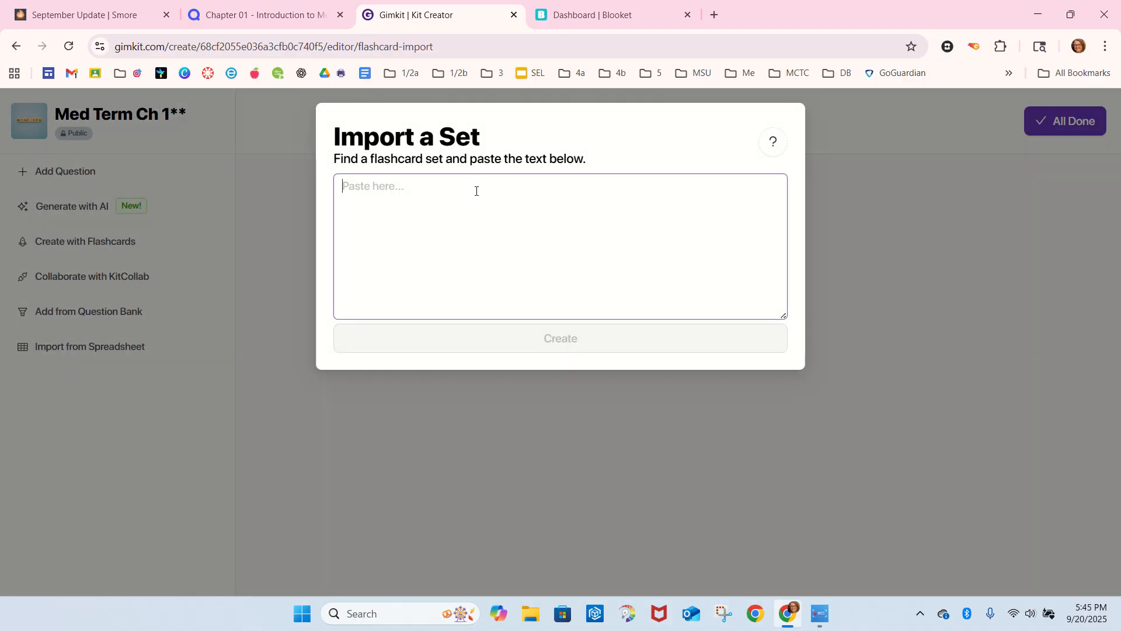
key(ctrl+v)
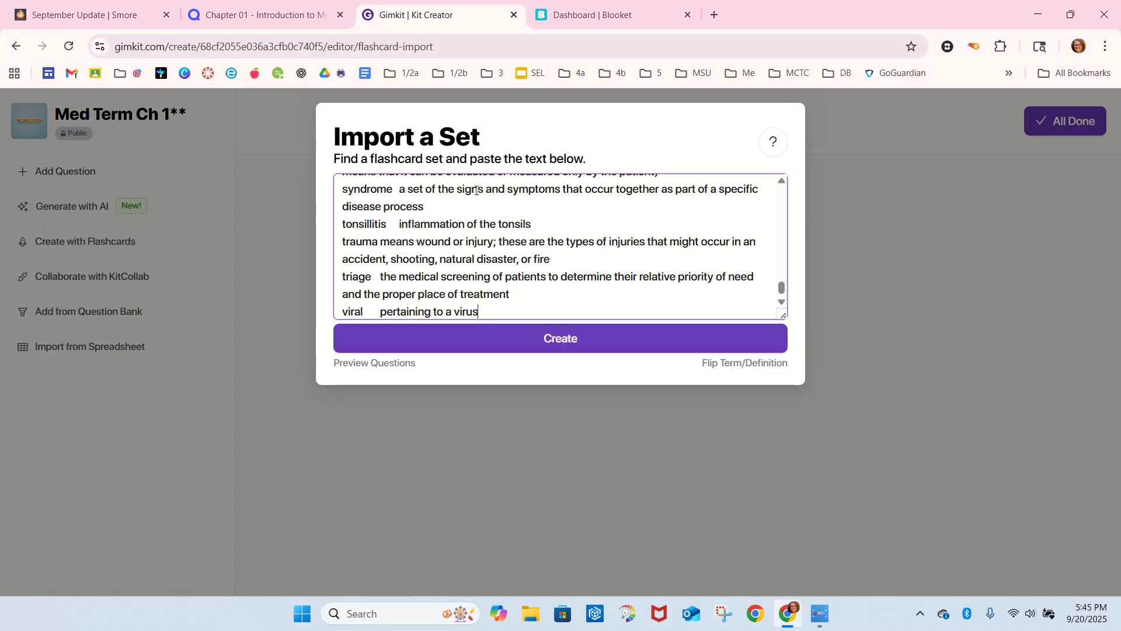
click(546, 334)
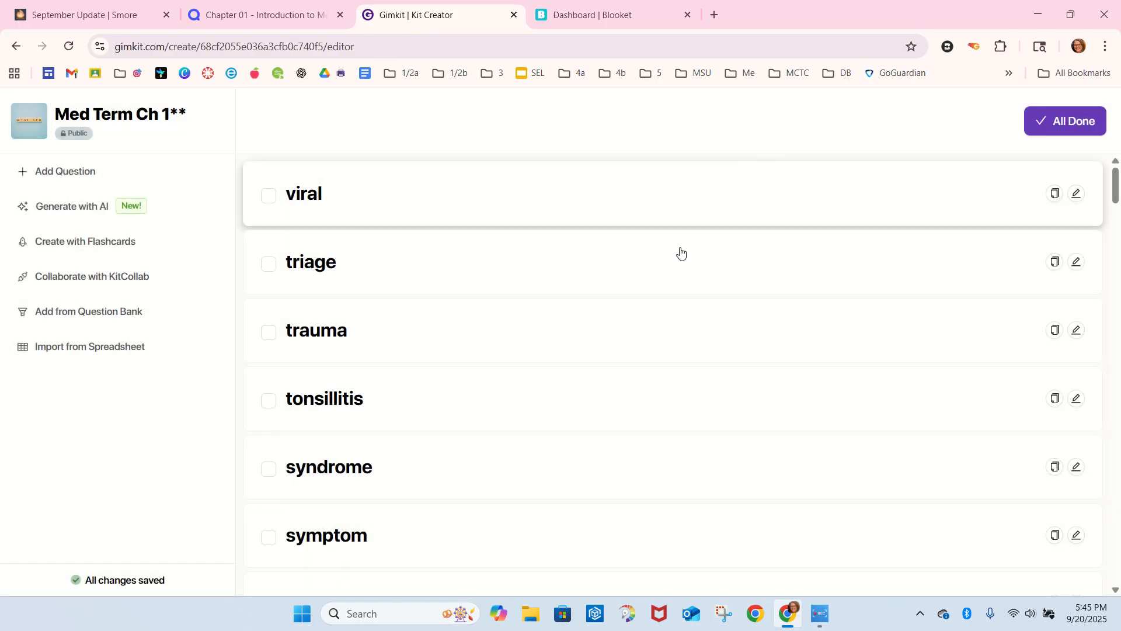
Look through the full list of imported questions in the Med Term Ch 1** kit
scroll(637, 286, down, 20)
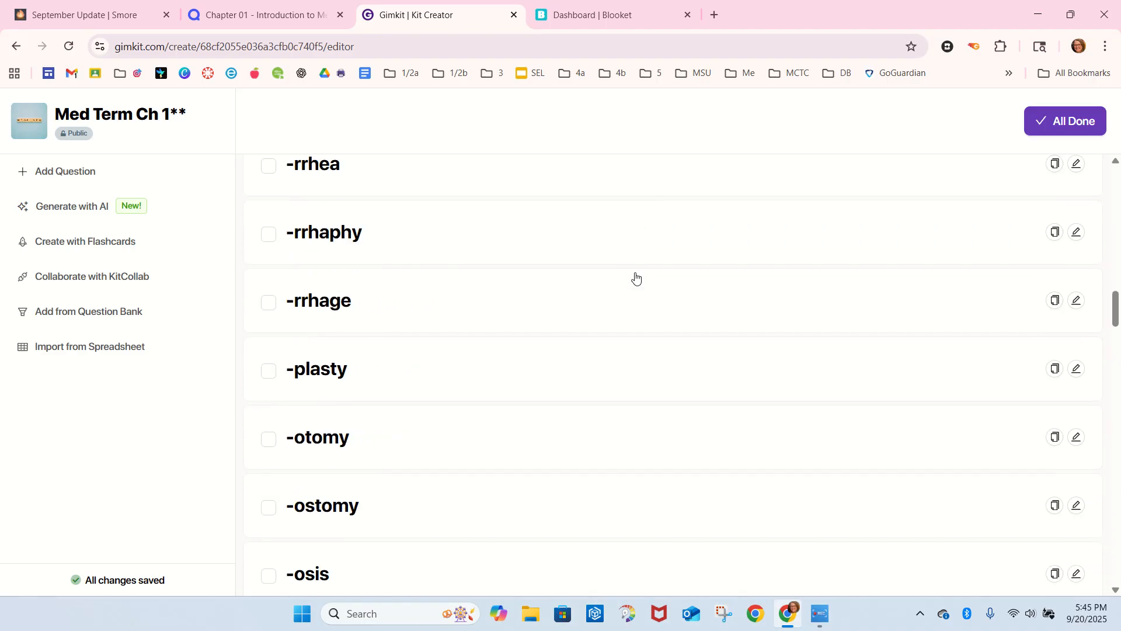
scroll(633, 281, down, 20)
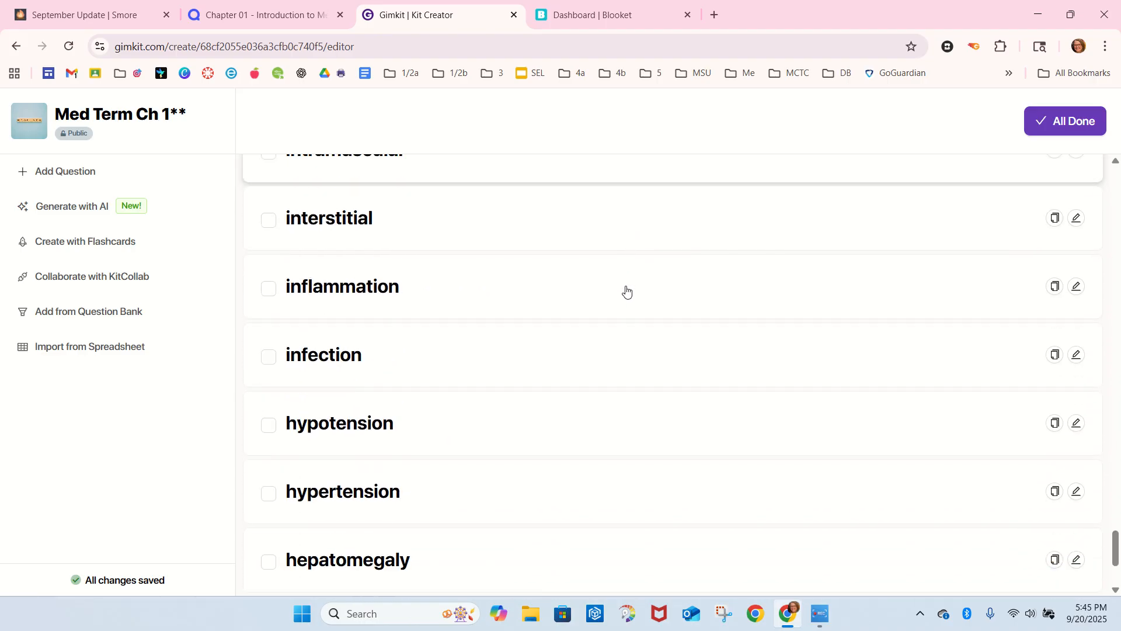
scroll(624, 292, up, 20)
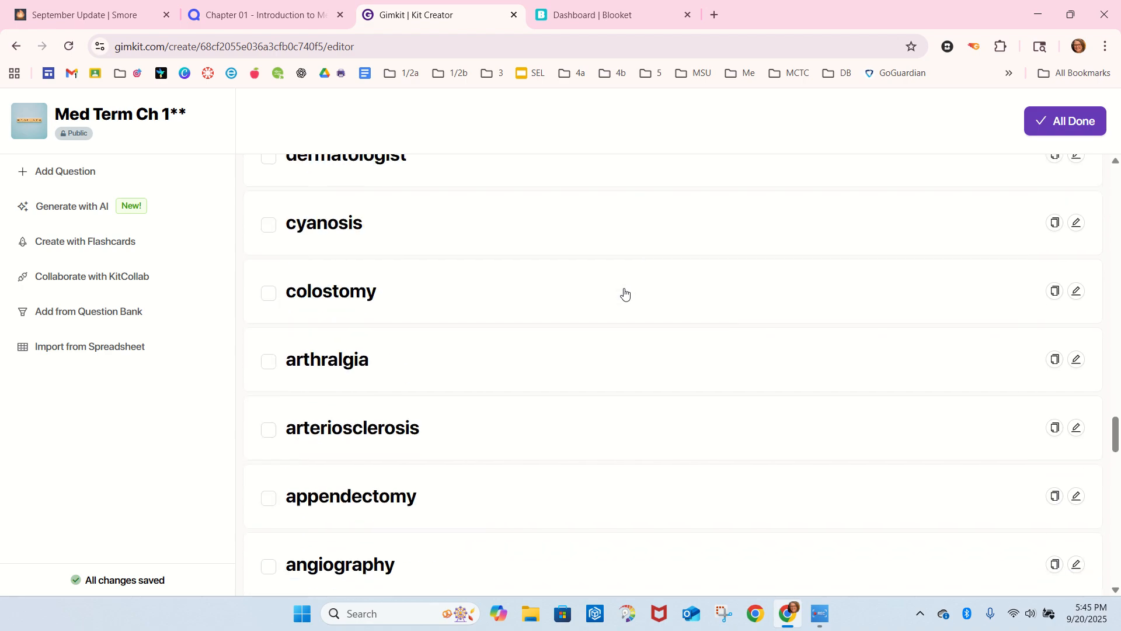
scroll(624, 293, up, 20)
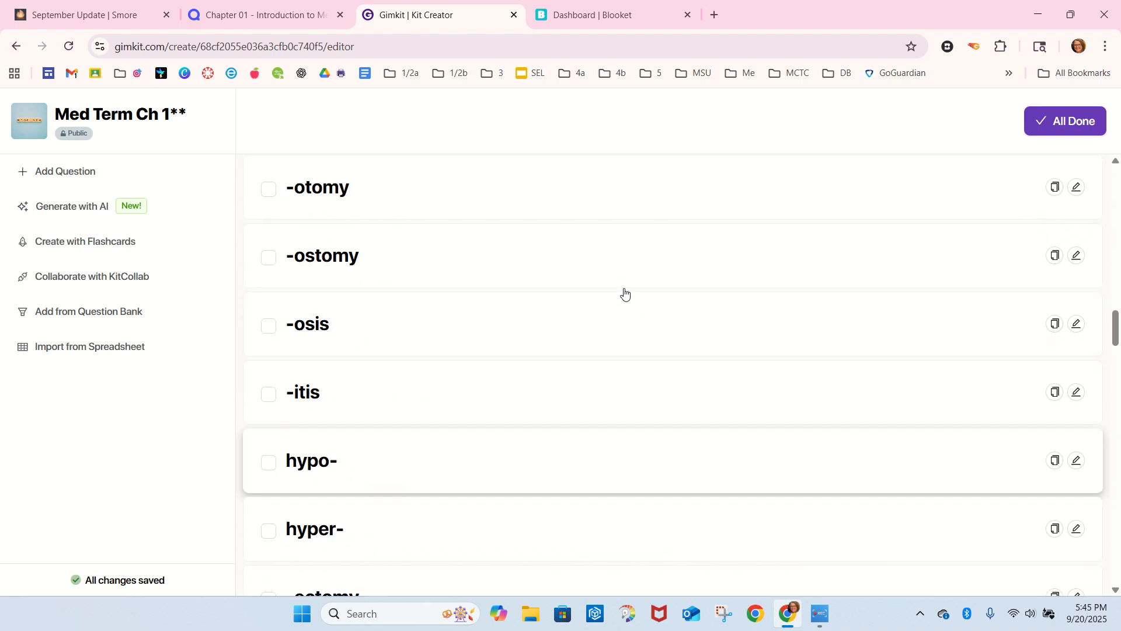
scroll(624, 292, up, 20)
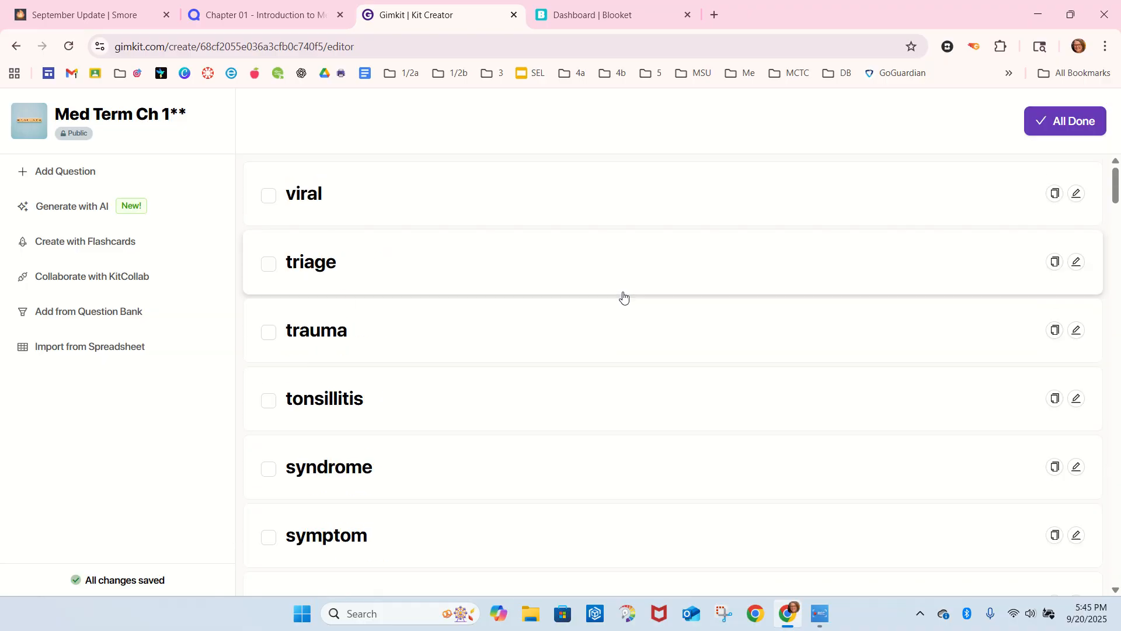
scroll(615, 298, down, 20)
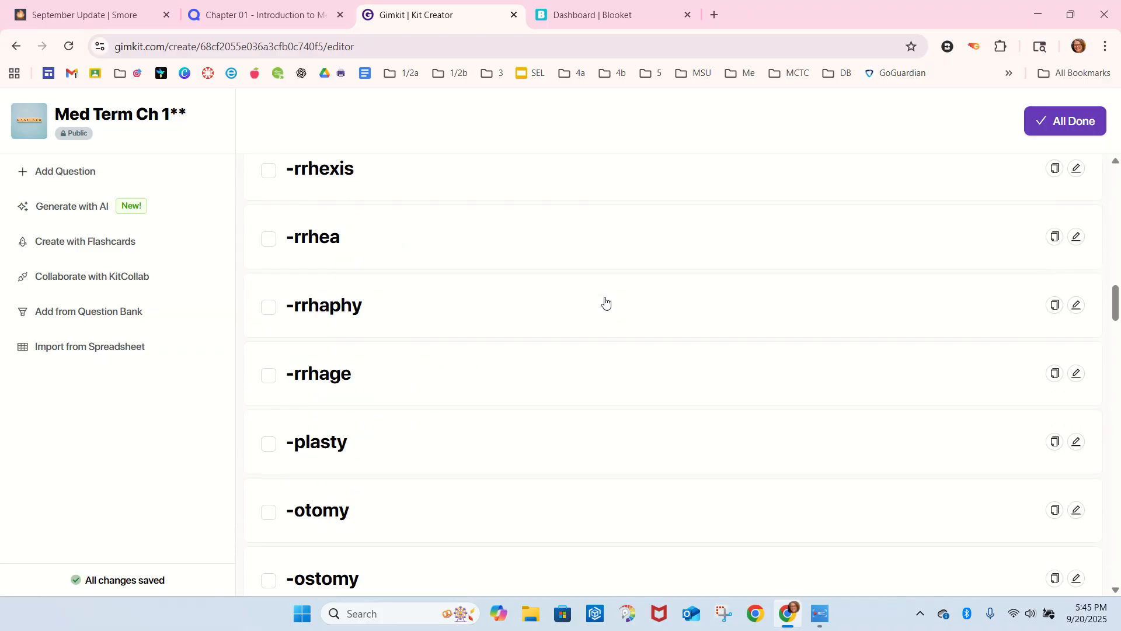
scroll(605, 302, down, 20)
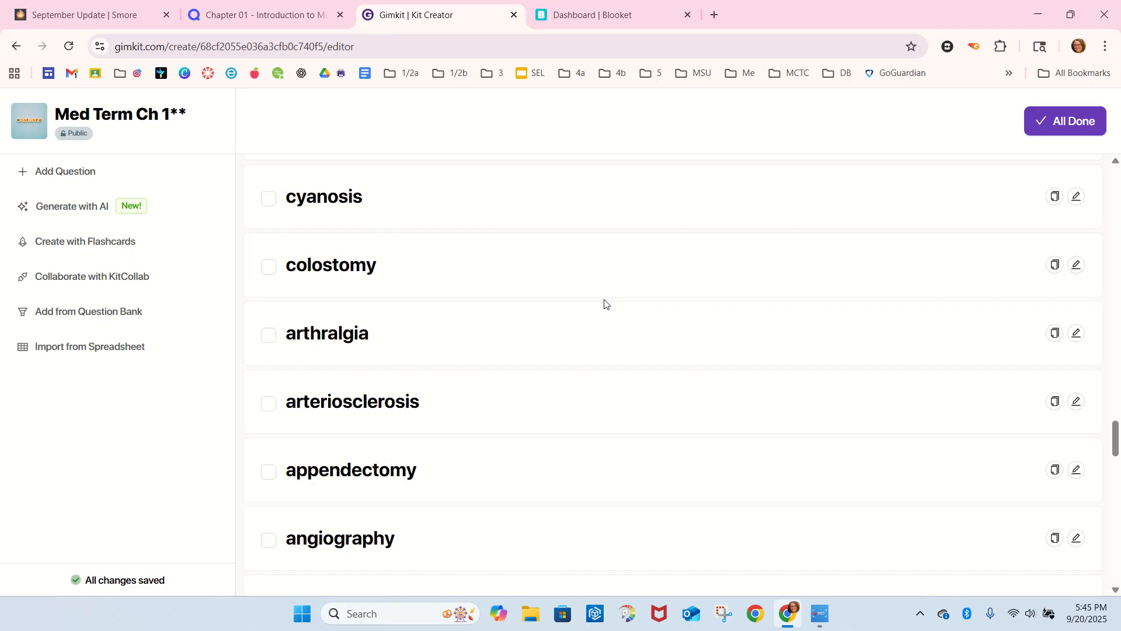
scroll(605, 302, down, 11)
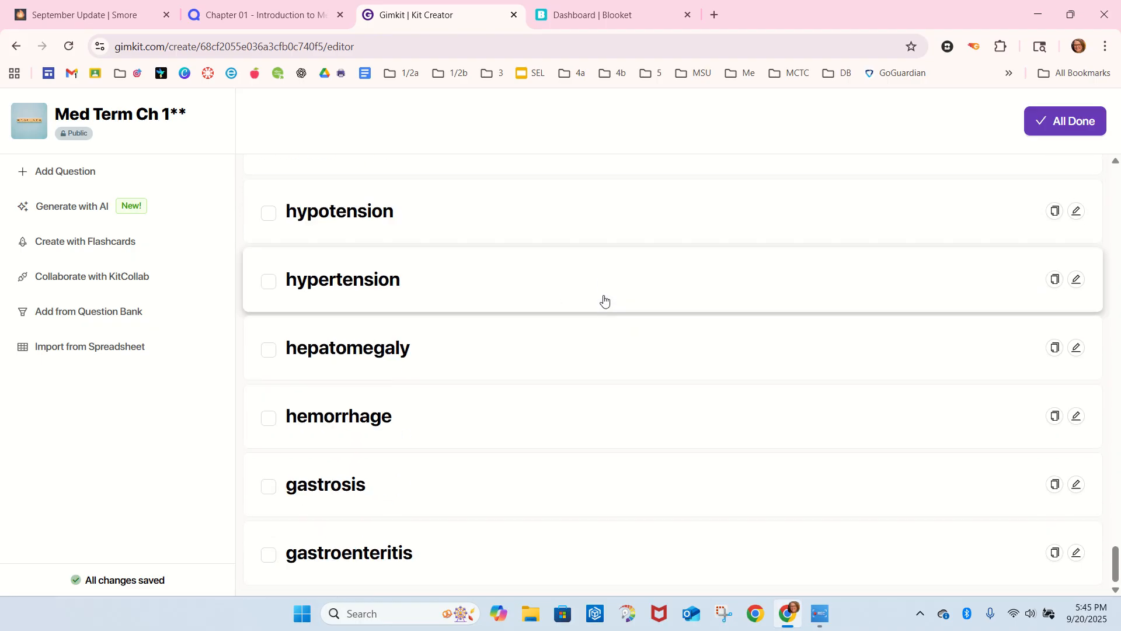
scroll(604, 301, up, 10)
scroll(604, 301, up, 9)
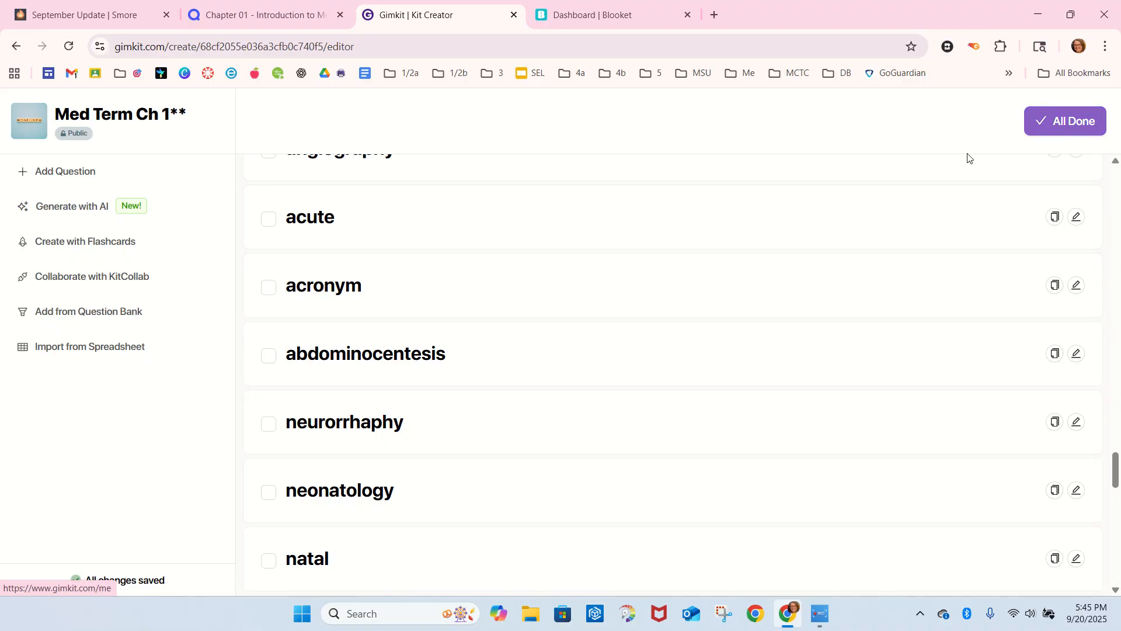
Switch to Blooket and create a new public question set titled "Med Term Ch 1**" using Quizlet Import as the creation method
click(627, 15)
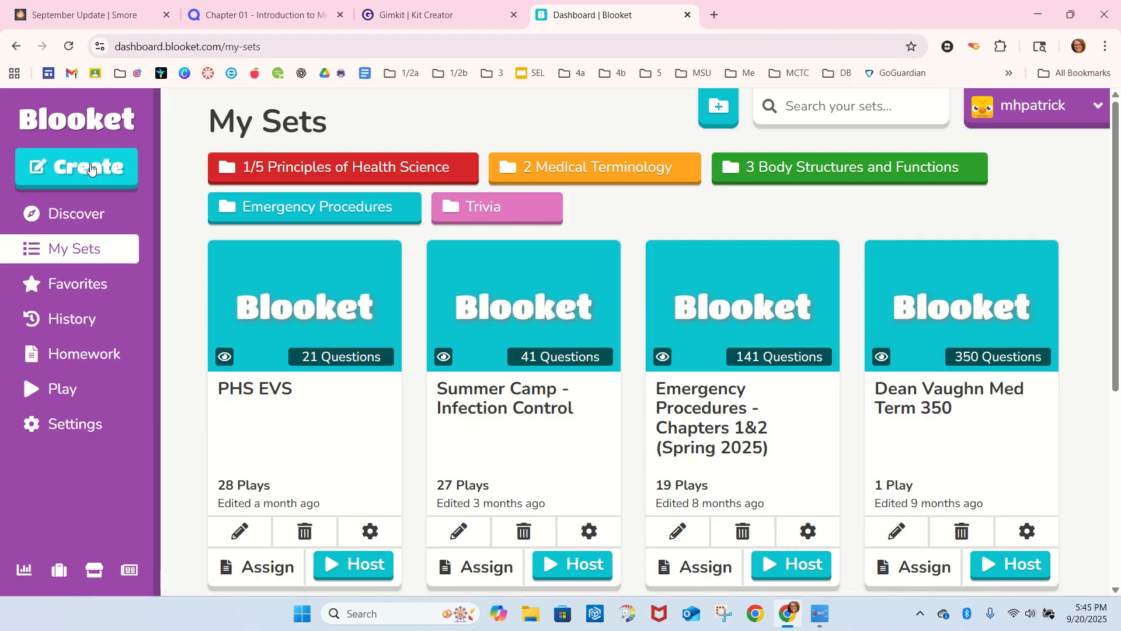
click(108, 166)
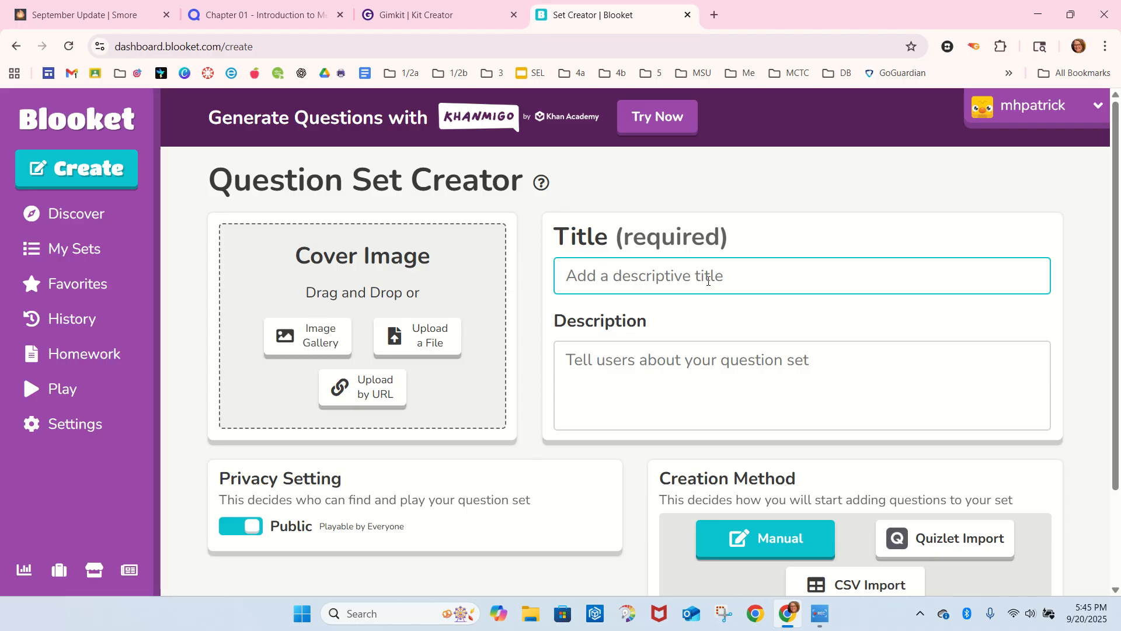
text(Med Term)
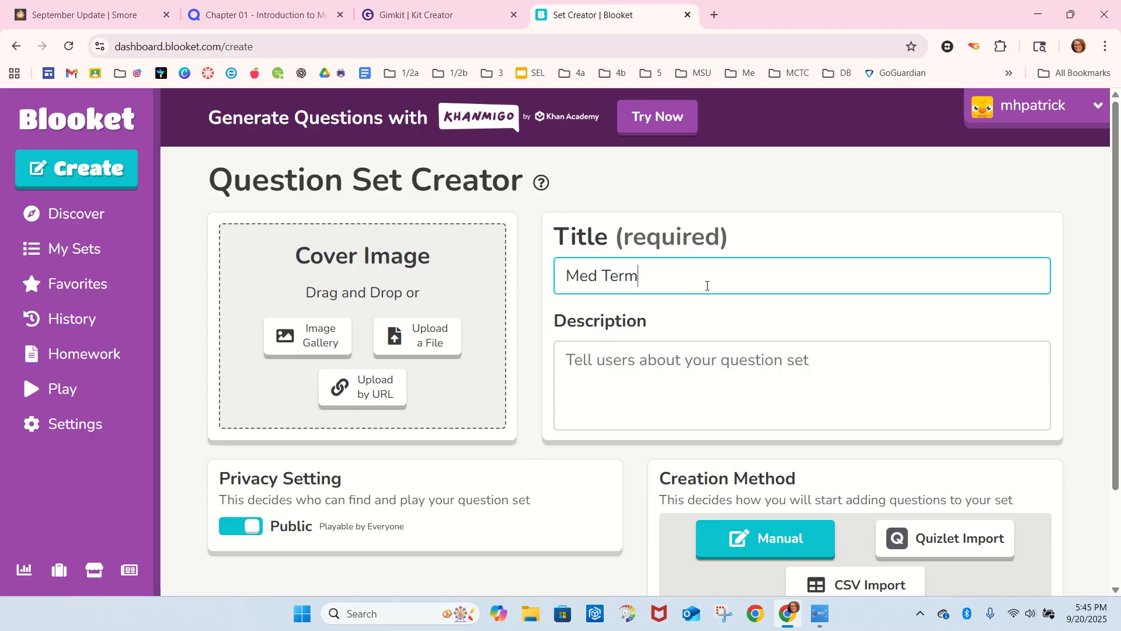
text( Ch 1**)
scroll(705, 308, down, 2)
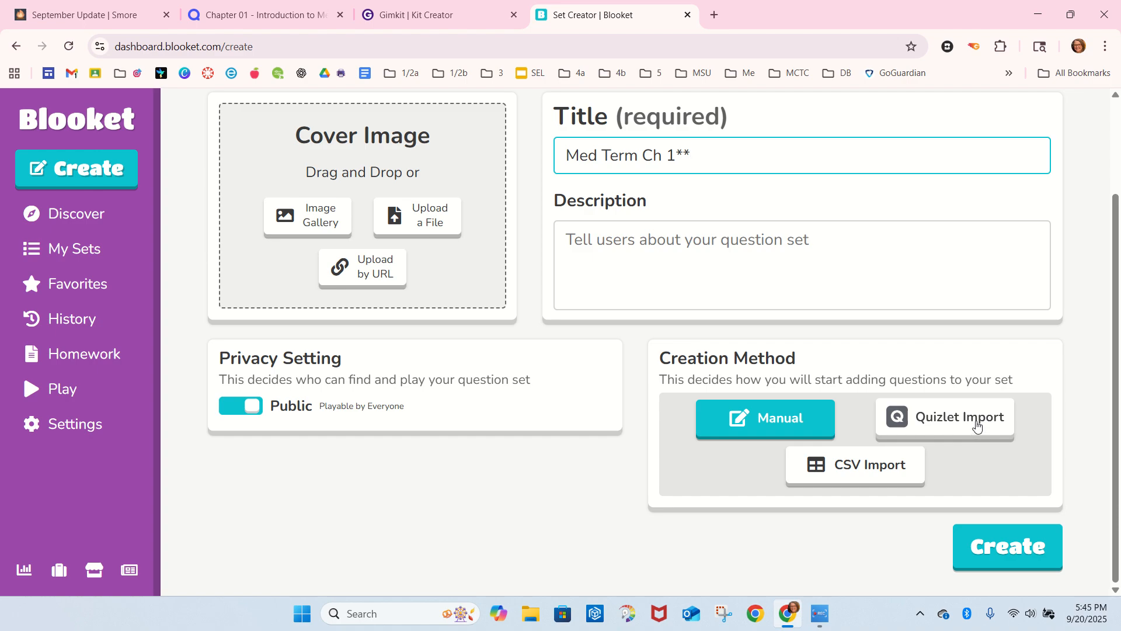
click(977, 427)
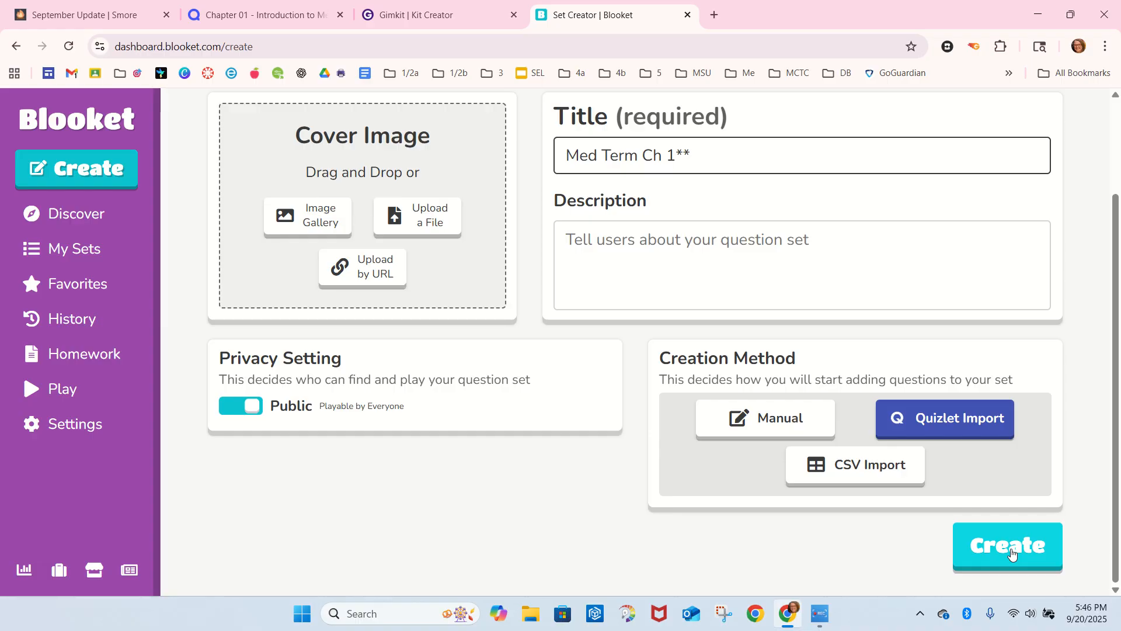
click(1010, 553)
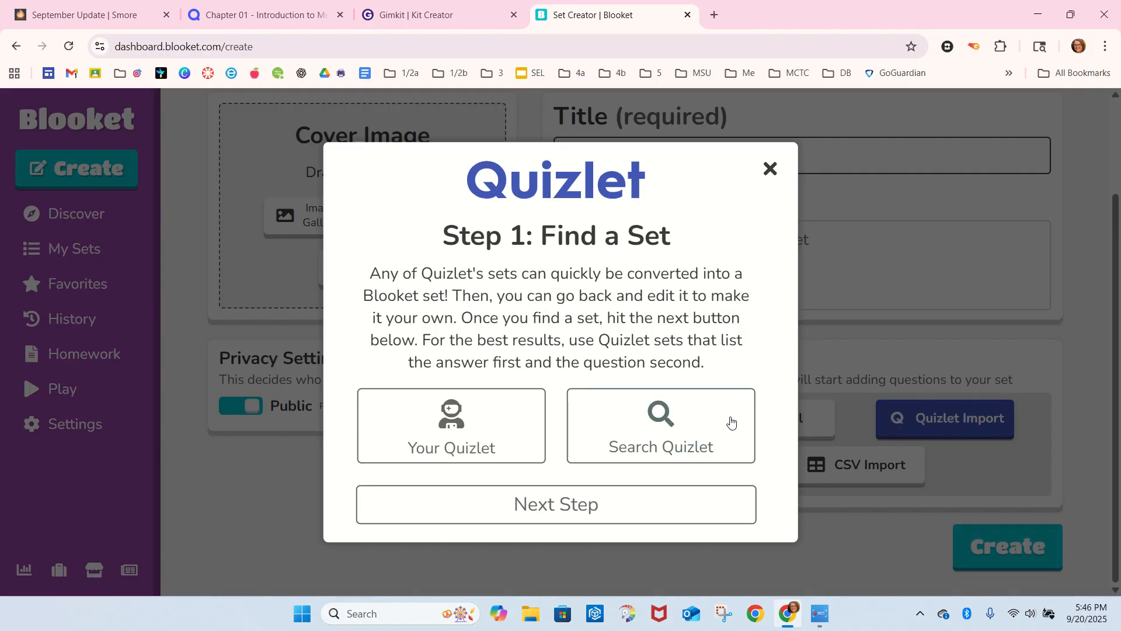
Go through the Quizlet import's find-a-set and export instructions to reach the Paste and Create step
click(537, 497)
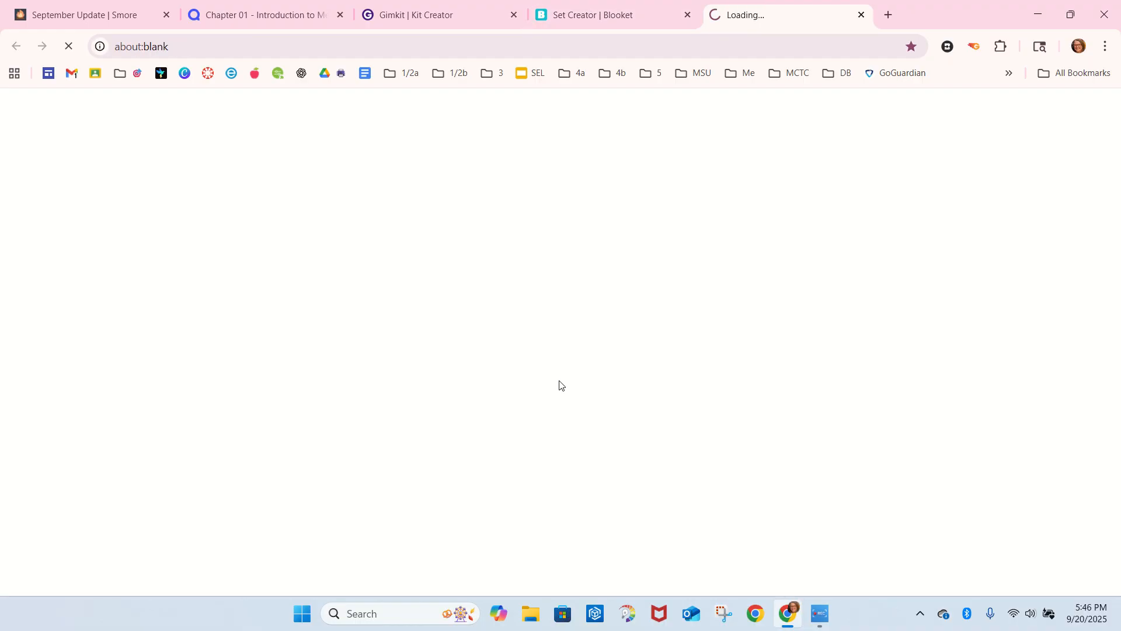
click(863, 18)
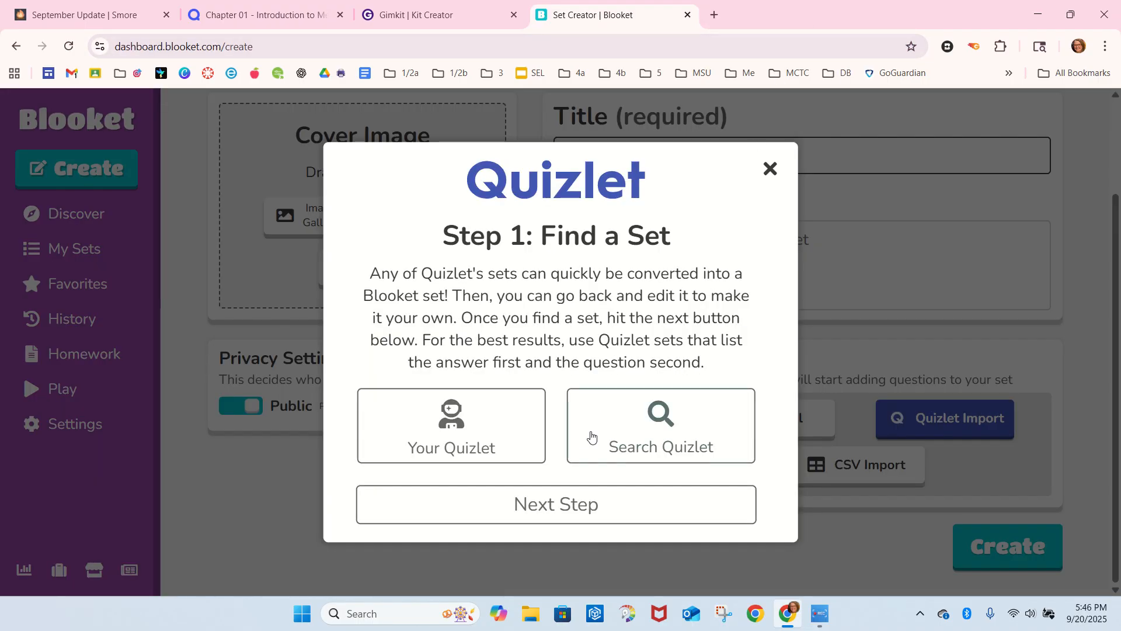
click(581, 519)
scroll(610, 403, down, 4)
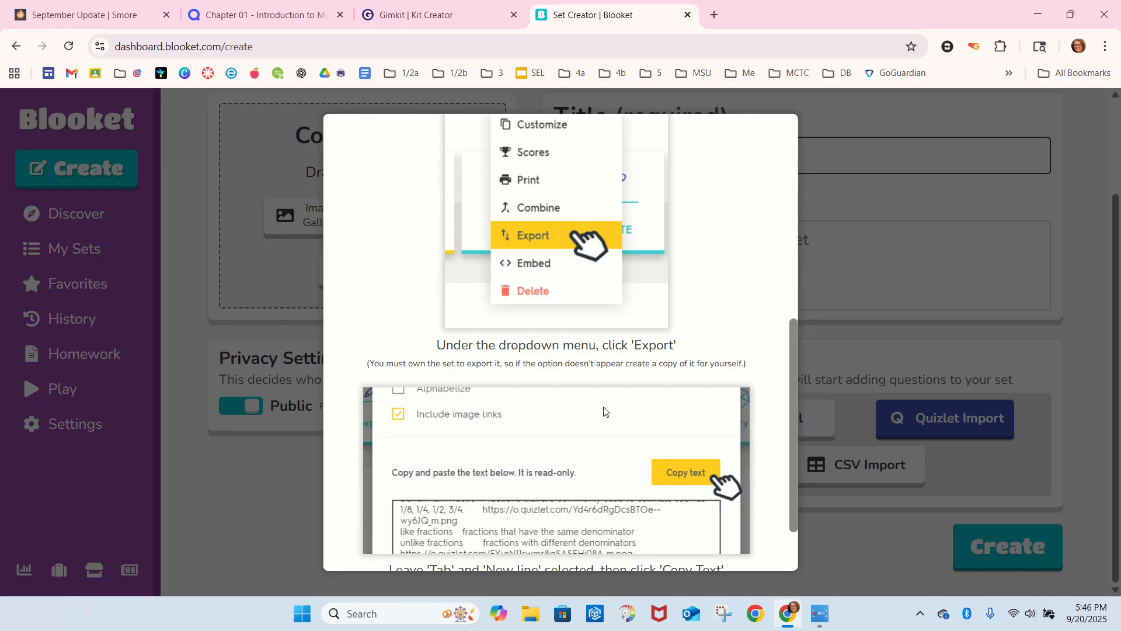
scroll(605, 412, down, 2)
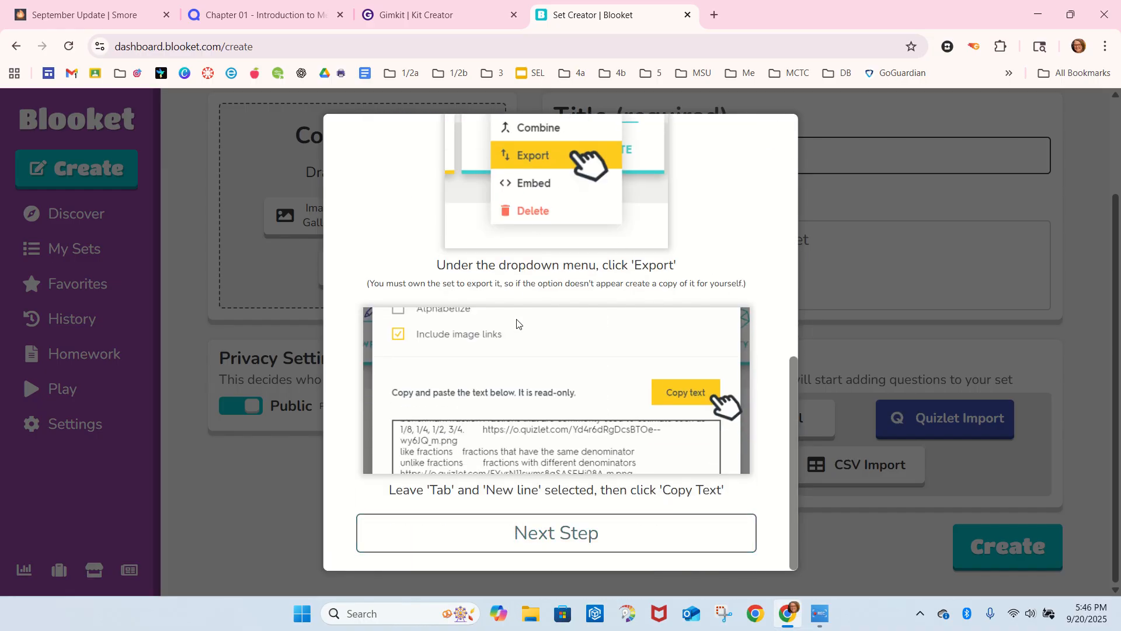
scroll(531, 369, up, 2)
scroll(523, 389, down, 2)
click(552, 532)
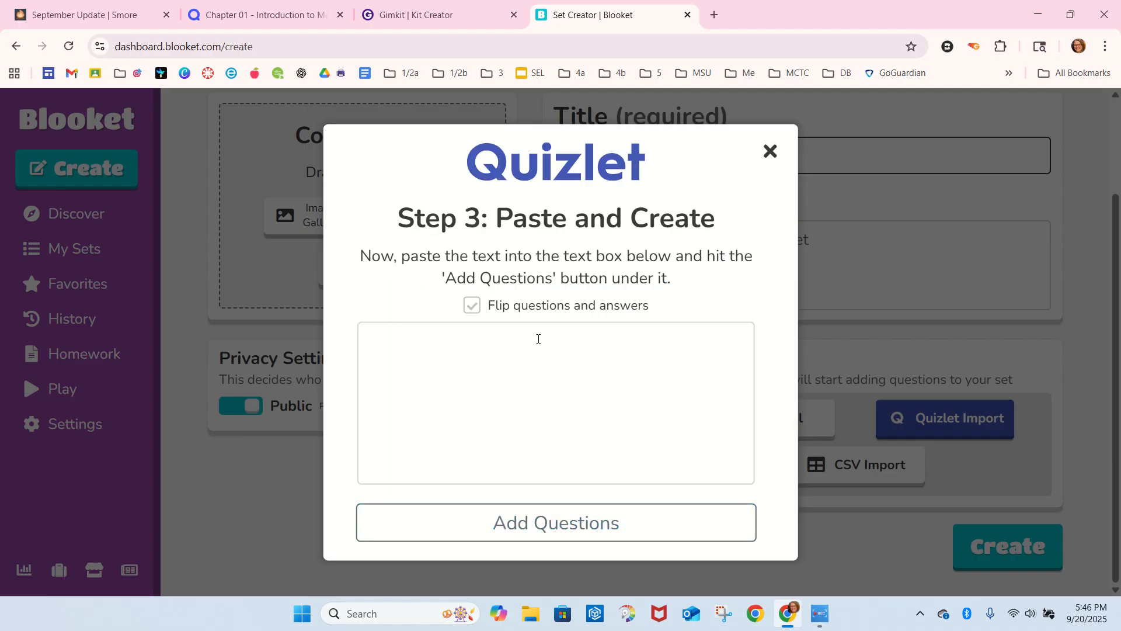
Paste the copied Quizlet terms and definitions, enable flipping of questions and answers, and add the questions to the set
click(531, 341)
key(ctrl+v)
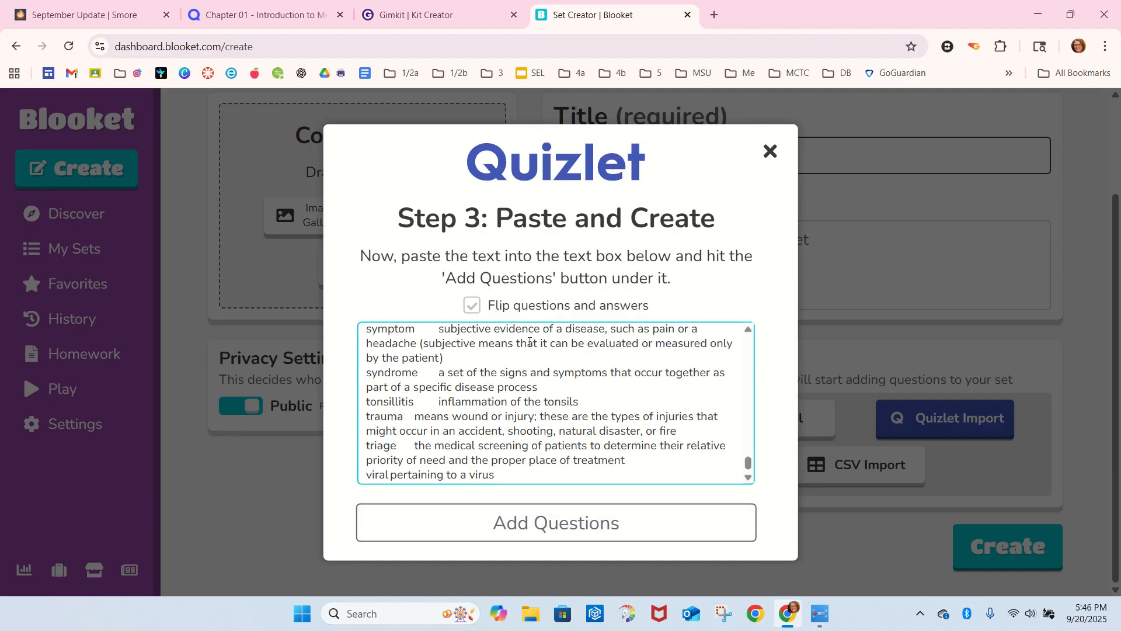
click(474, 306)
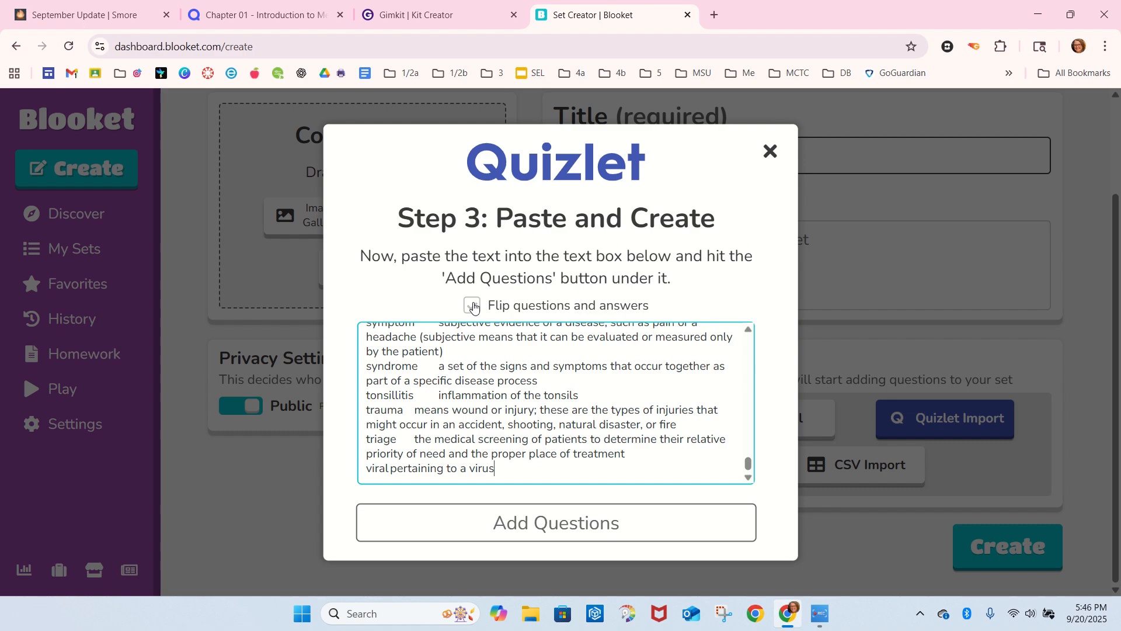
click(473, 306)
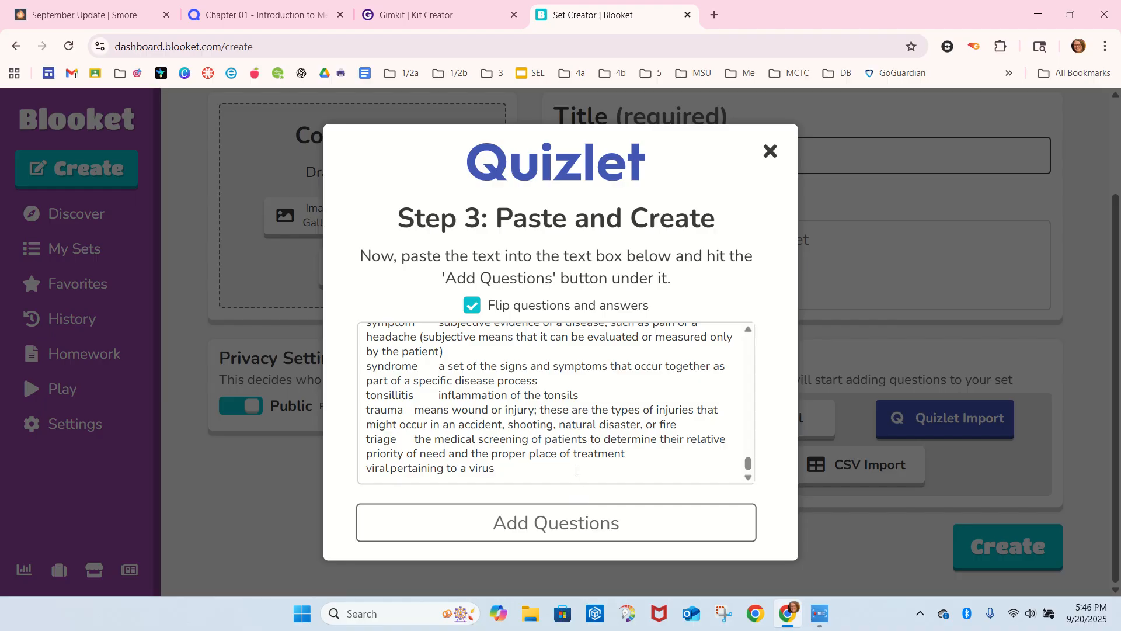
click(601, 531)
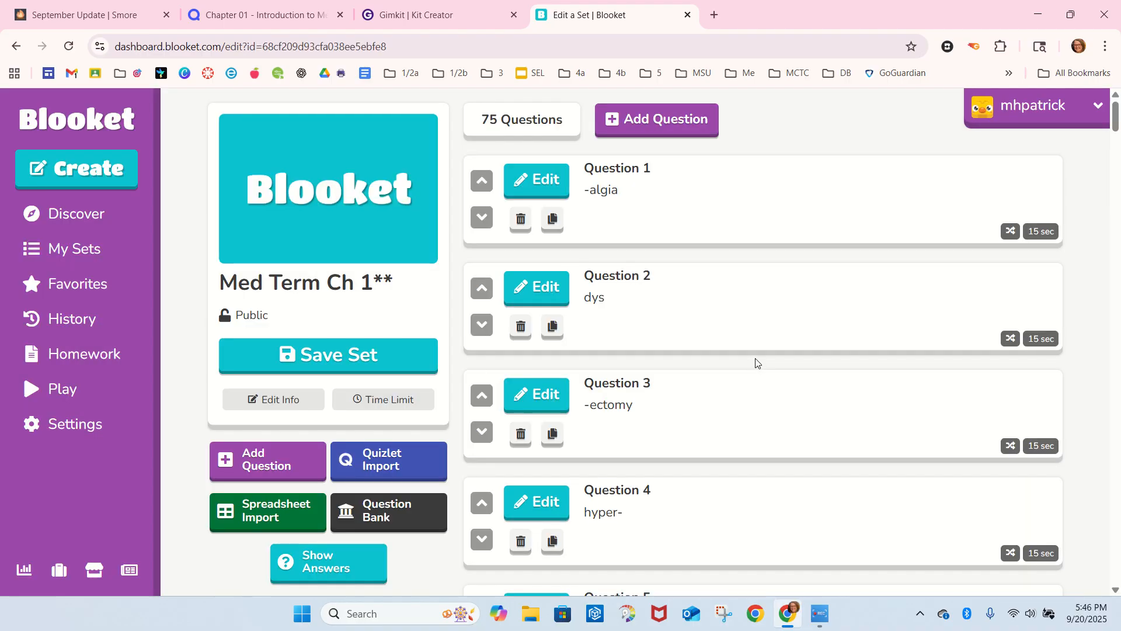
Look through the imported questions in the Blooket Med Term Ch 1** set
scroll(643, 427, down, 20)
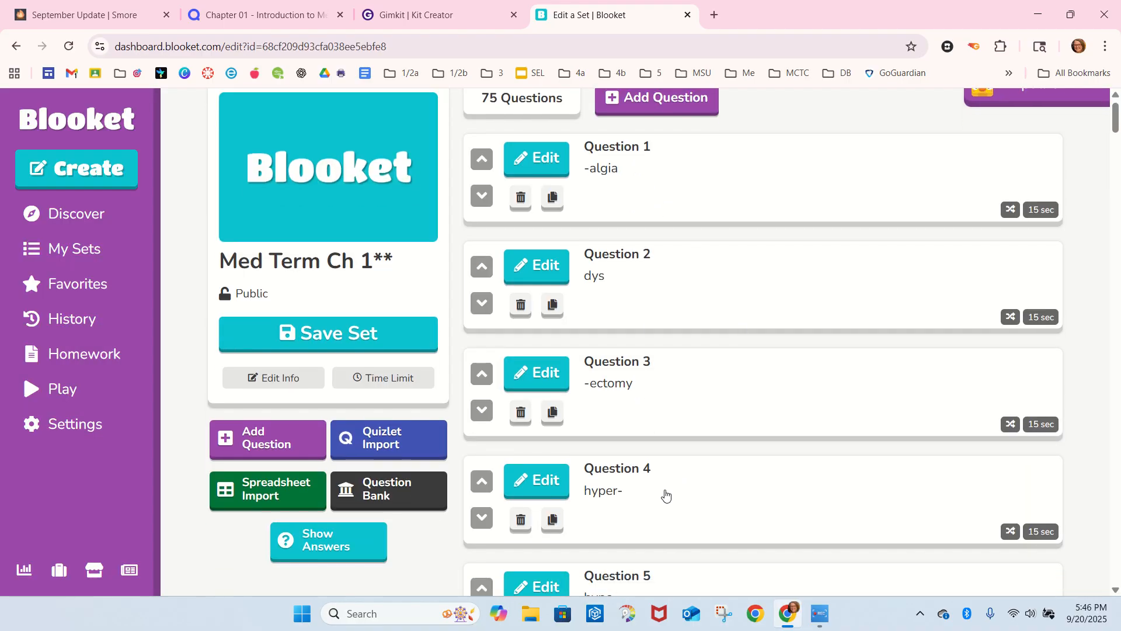
scroll(643, 461, down, 20)
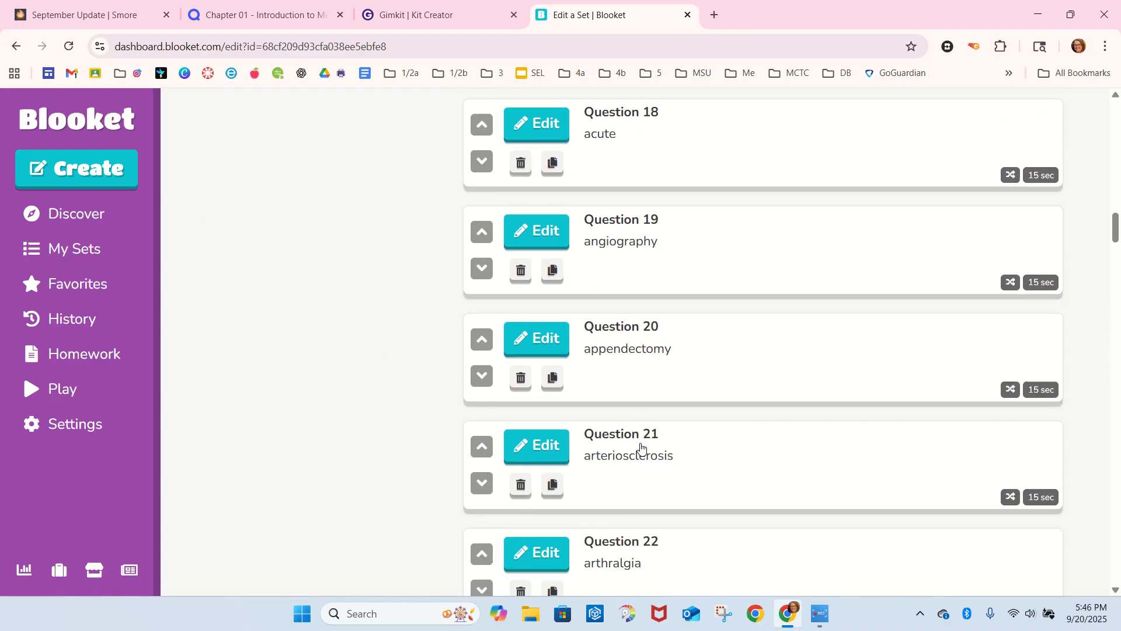
scroll(642, 432, down, 10)
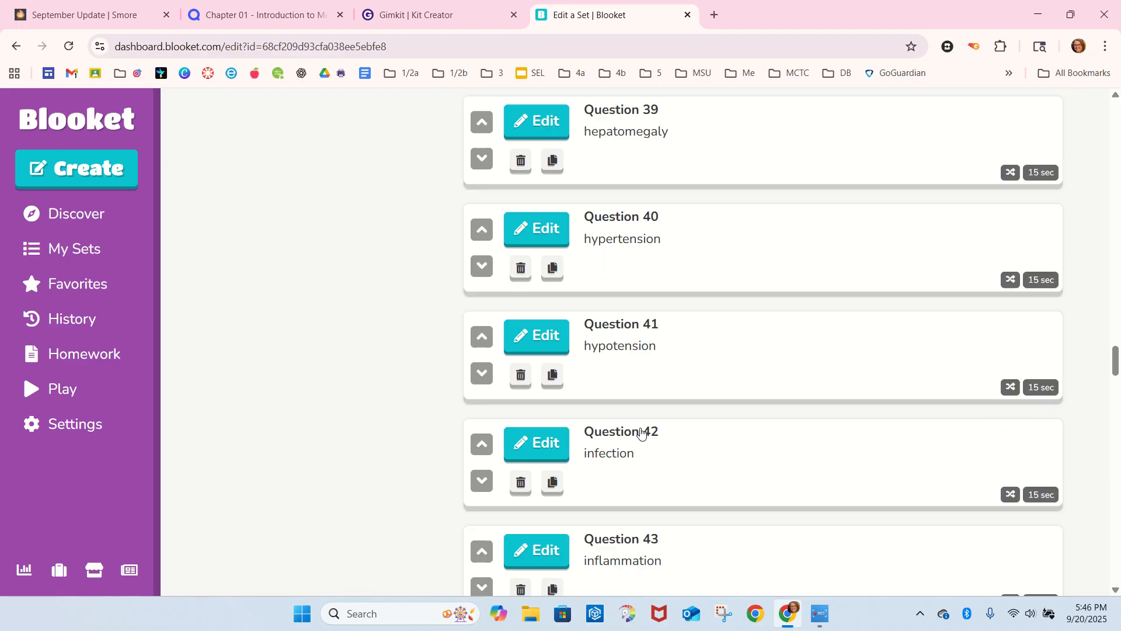
scroll(642, 429, up, 20)
scroll(641, 427, up, 20)
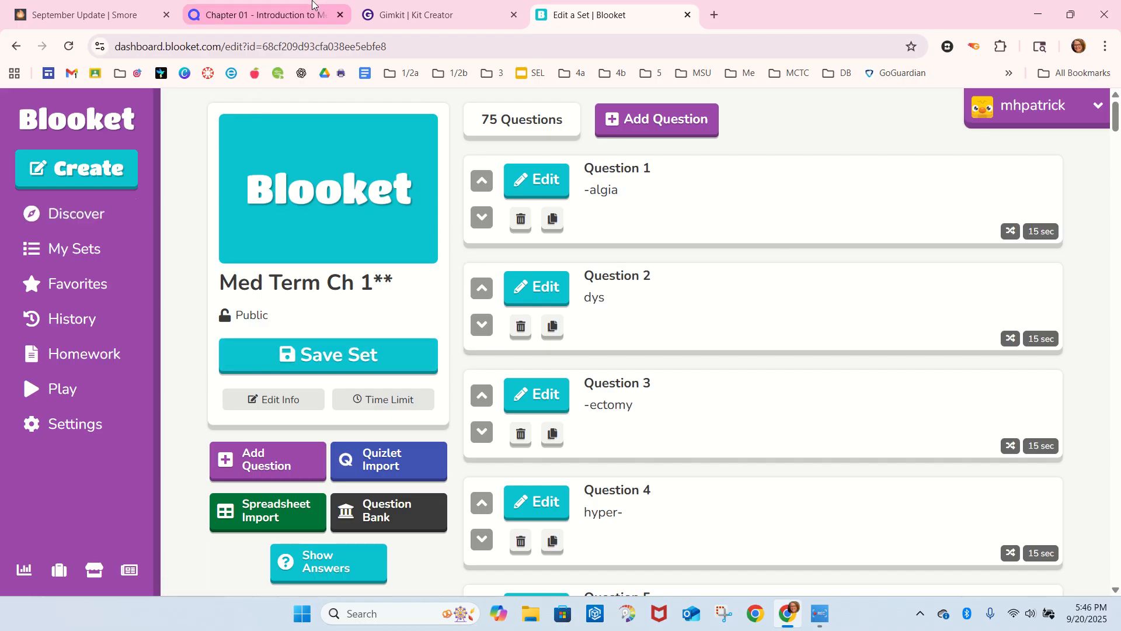
Switch to Quizlet and view the classes that the Chapter 01 - Introduction to Medical Terminology set can be added to
click(252, 17)
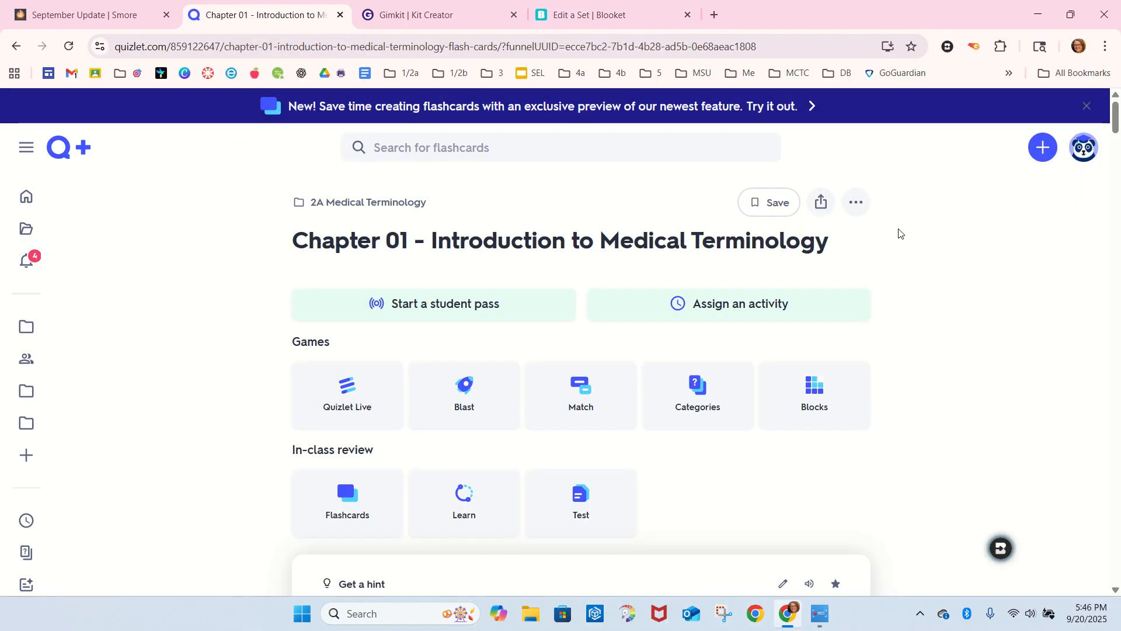
click(861, 205)
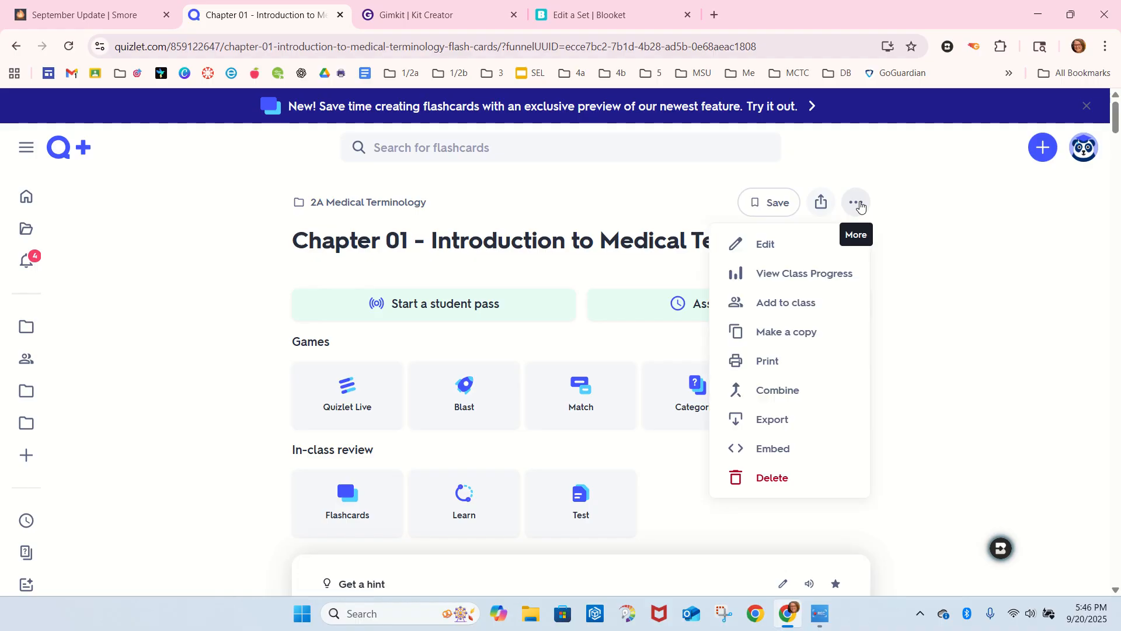
click(797, 302)
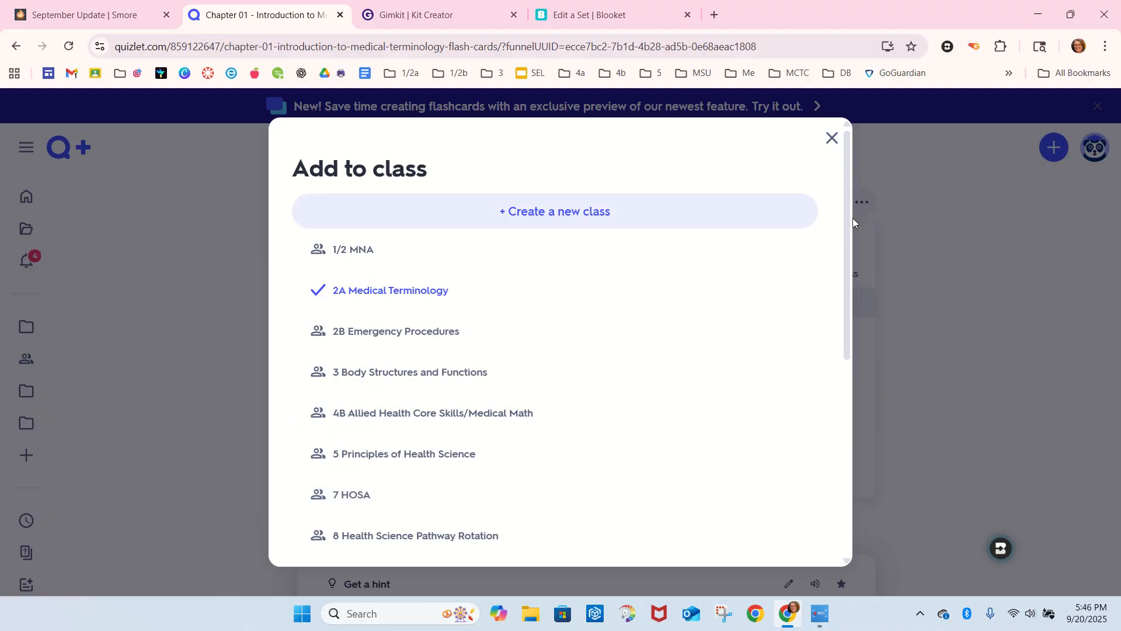
click(992, 222)
Switch to Gimkit, finish editing the Med Term Ch 1** kit, and open its additional options in the kits list
click(437, 14)
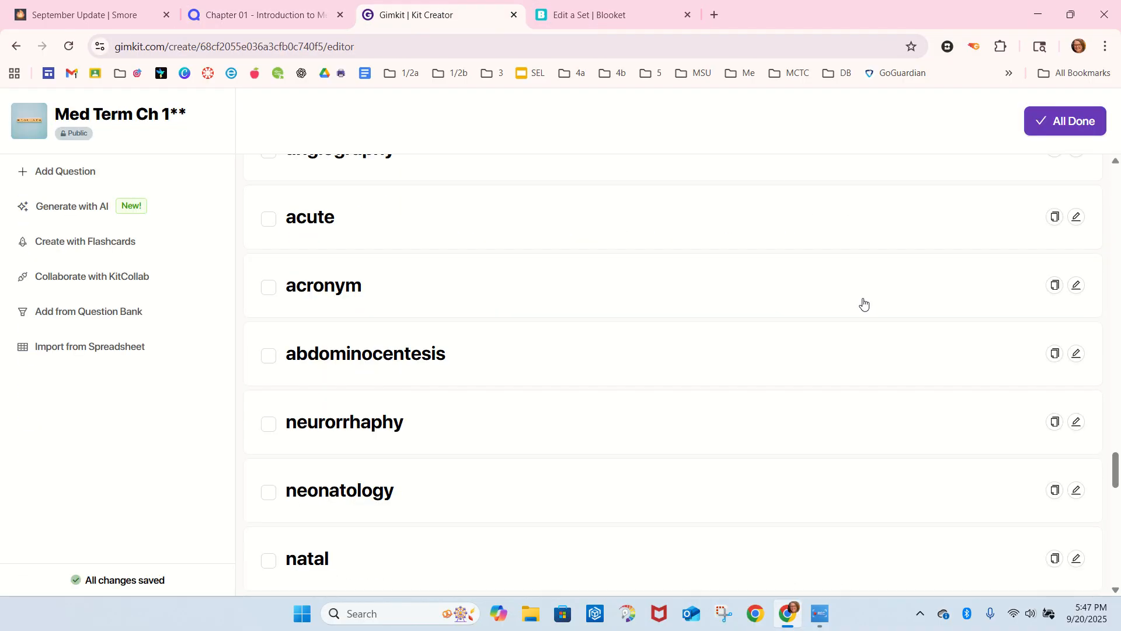
scroll(866, 319, up, 10)
click(1071, 124)
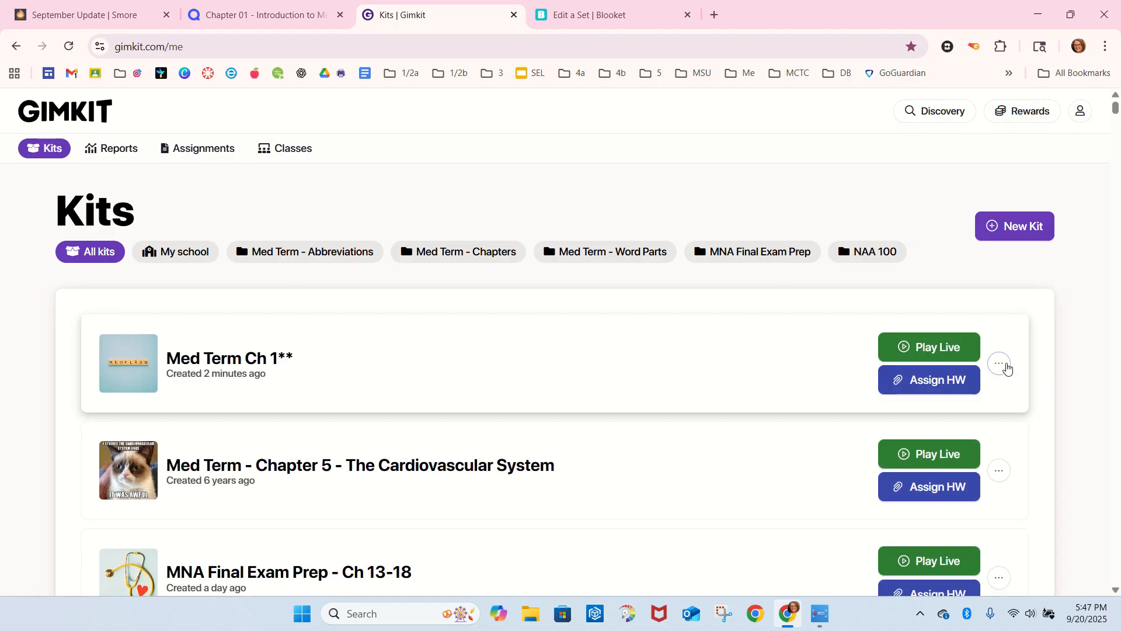
click(1001, 365)
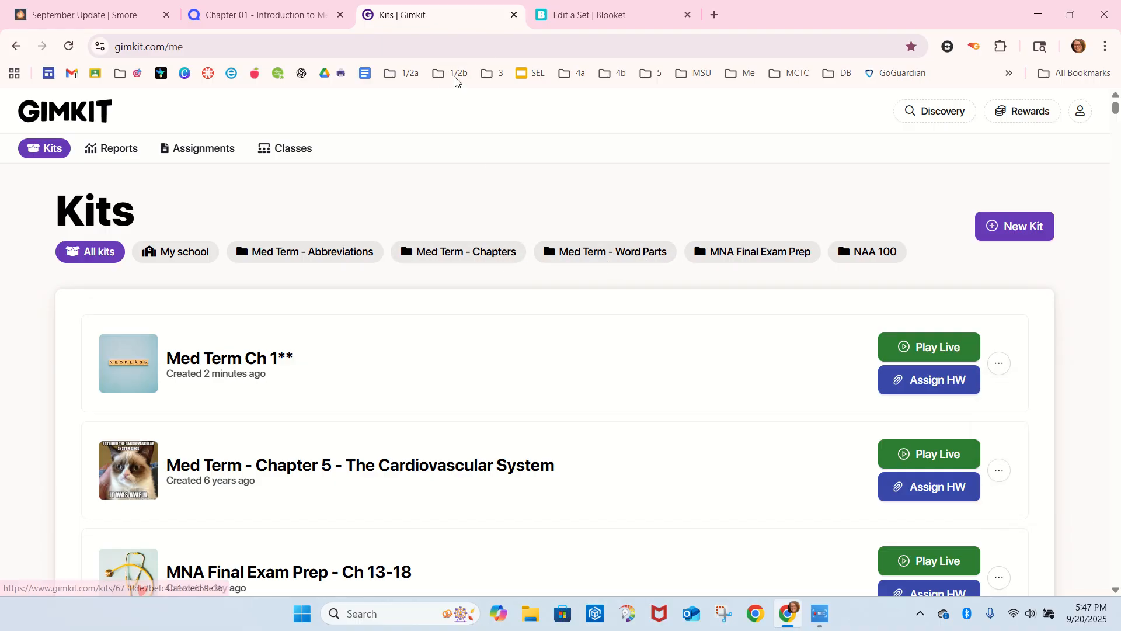
Switch to Blooket, save the Med Term Ch 1** set, and locate it among the saved sets
click(602, 15)
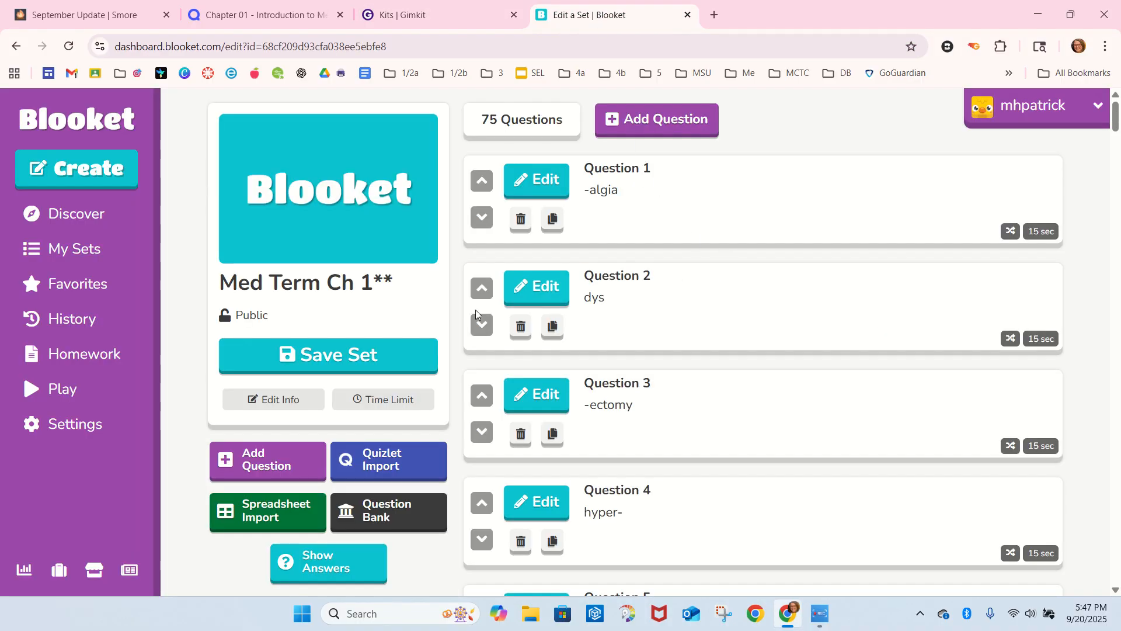
click(351, 355)
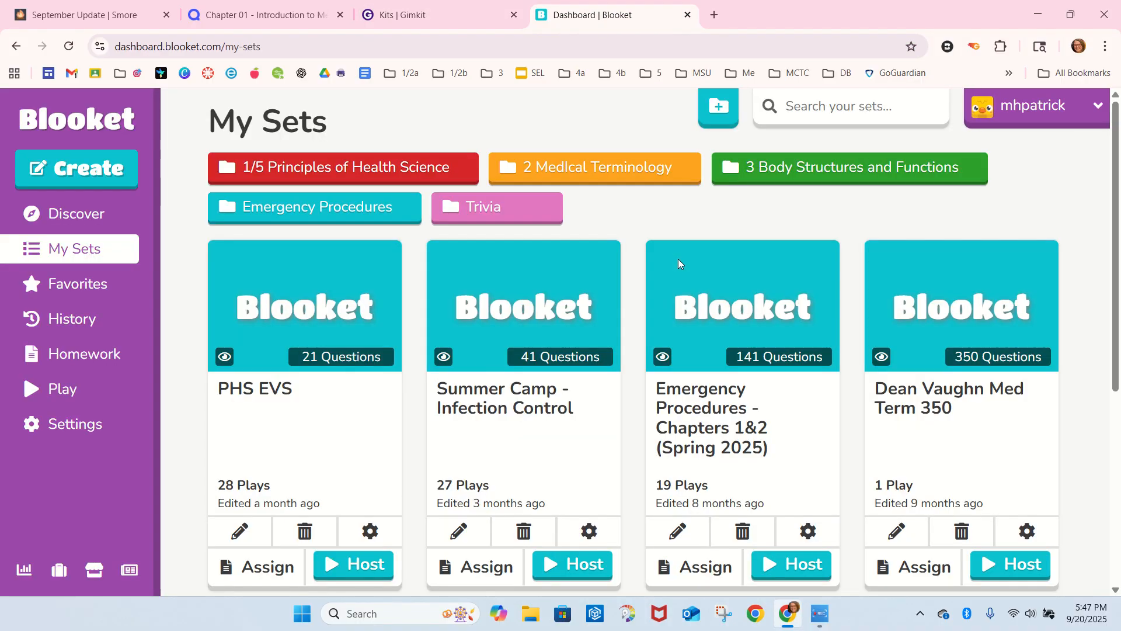
scroll(612, 300, down, 2)
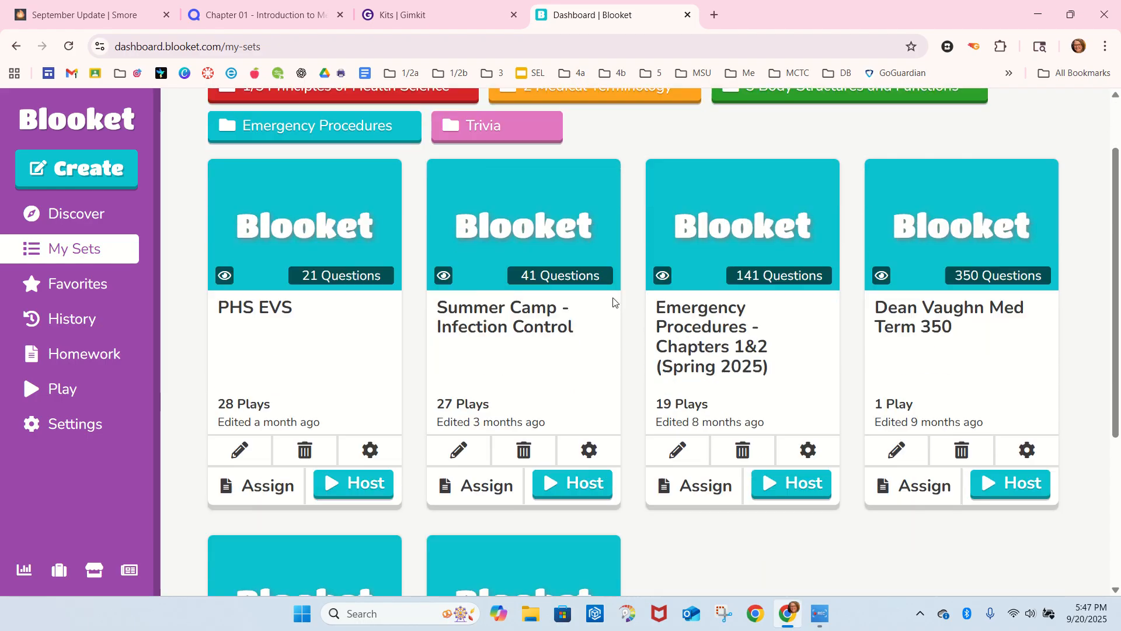
scroll(612, 300, up, 2)
scroll(611, 301, down, 3)
scroll(611, 302, down, 3)
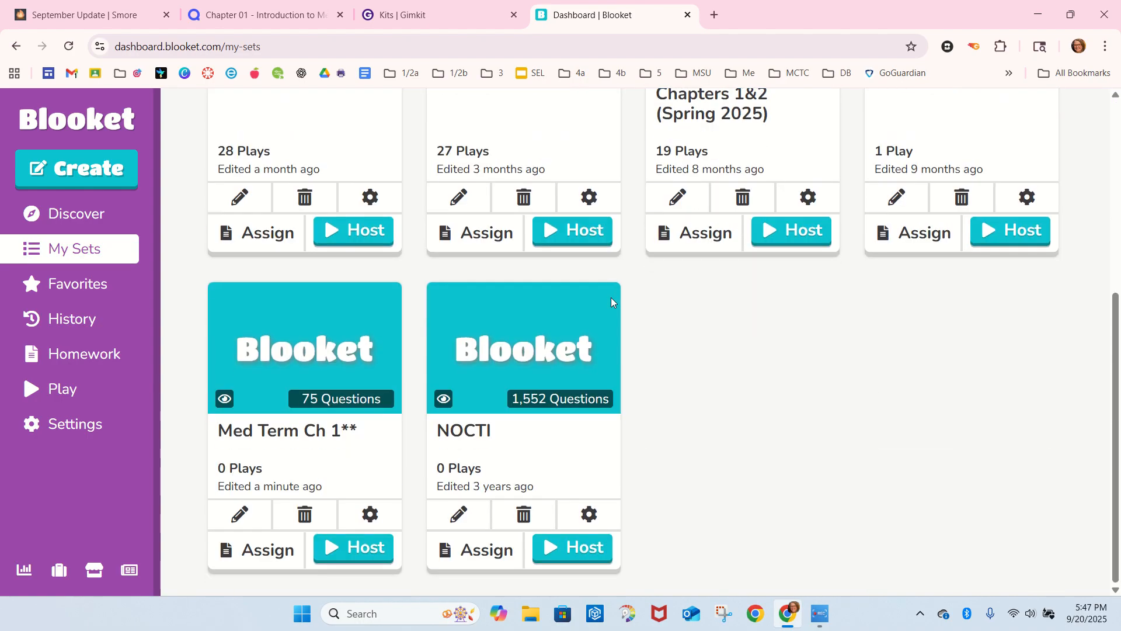
scroll(611, 296, up, 5)
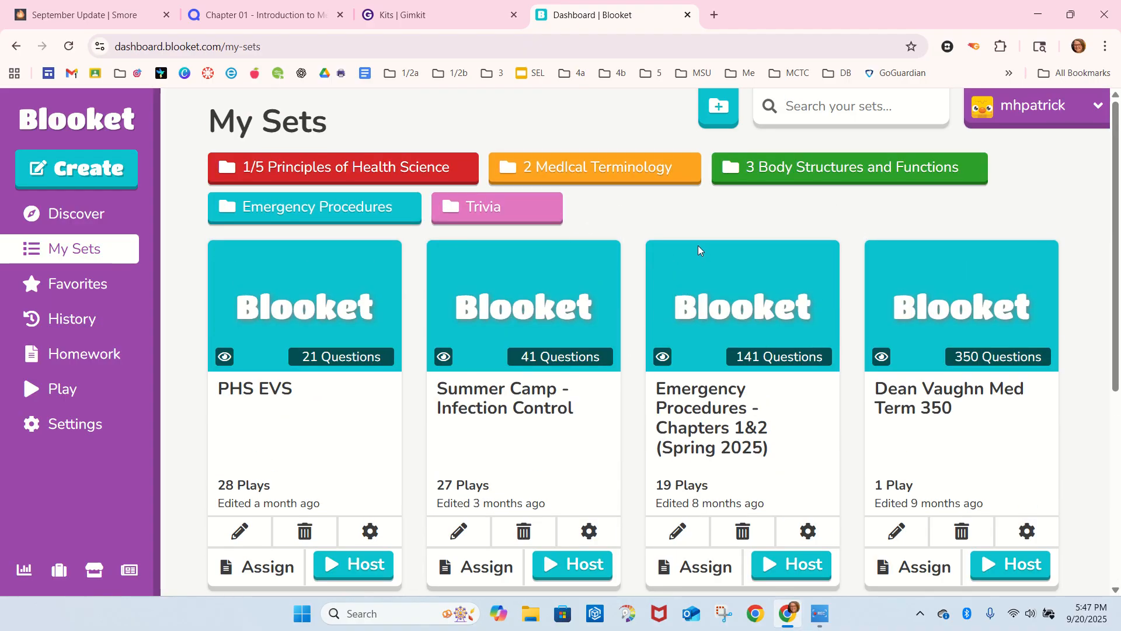
scroll(691, 251, down, 5)
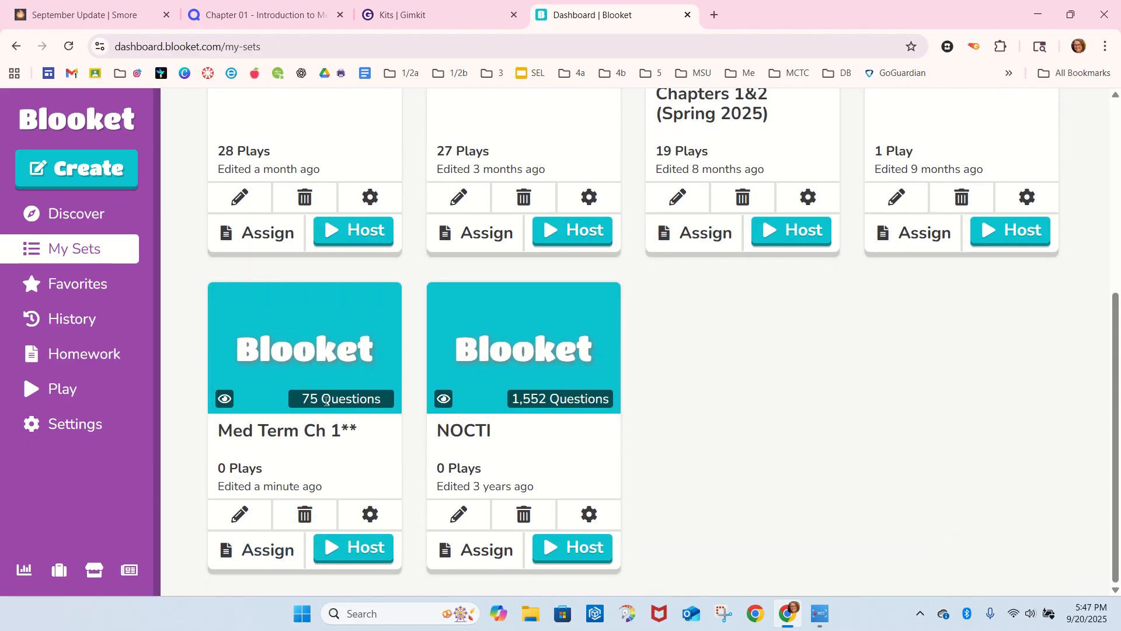
View the folders that the Med Term Ch 1** set can be moved to, leaving it without a folder
click(370, 514)
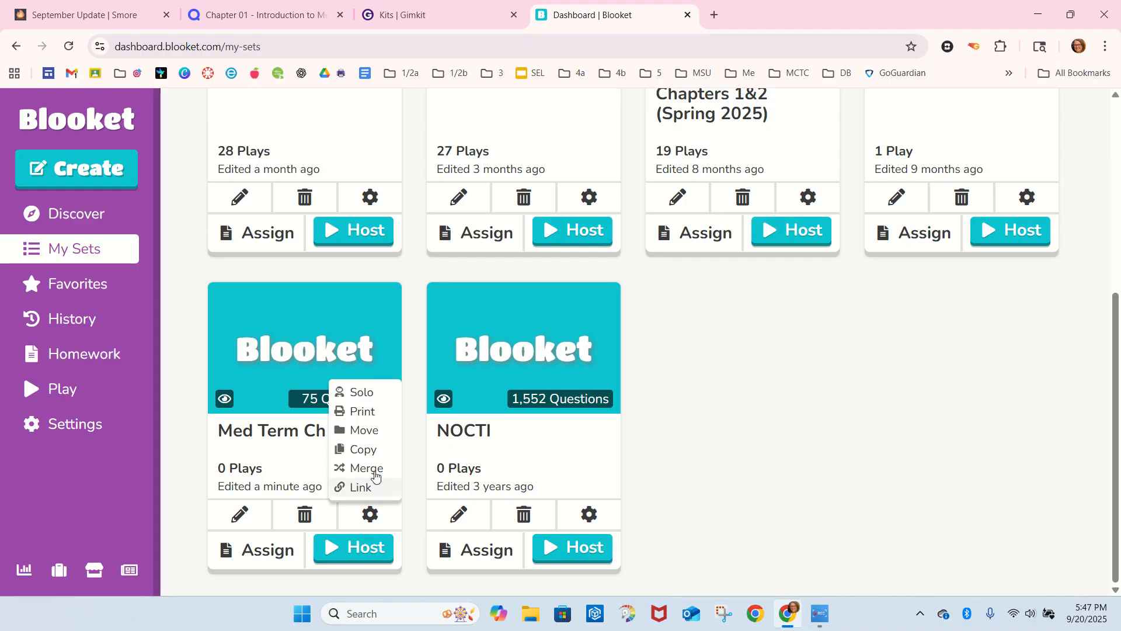
click(374, 429)
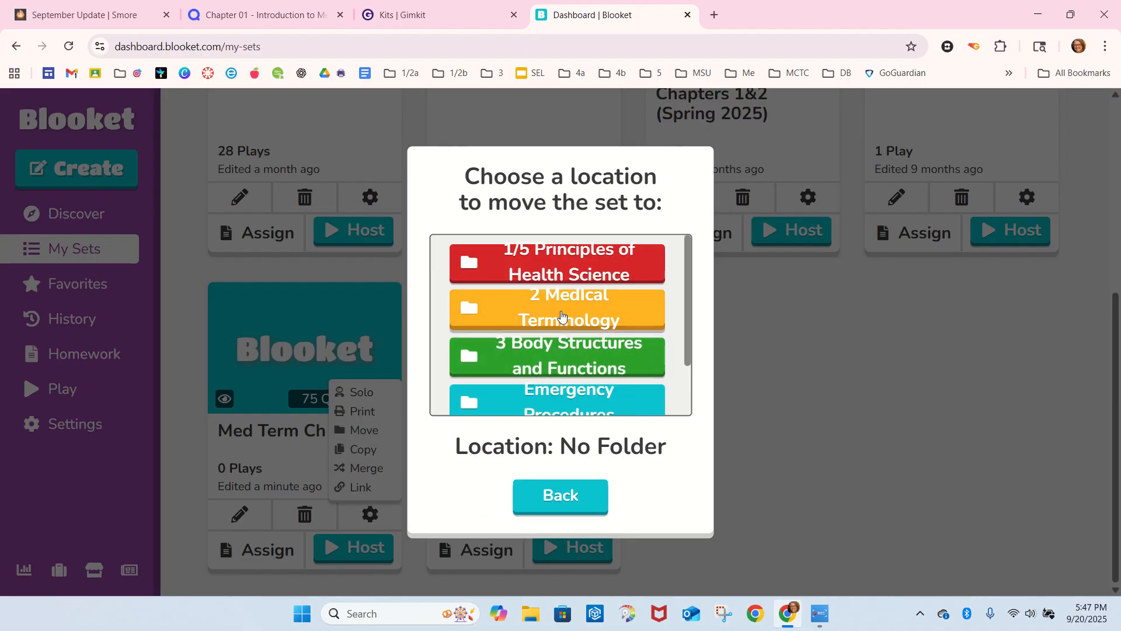
scroll(548, 369, down, 2)
scroll(548, 369, up, 2)
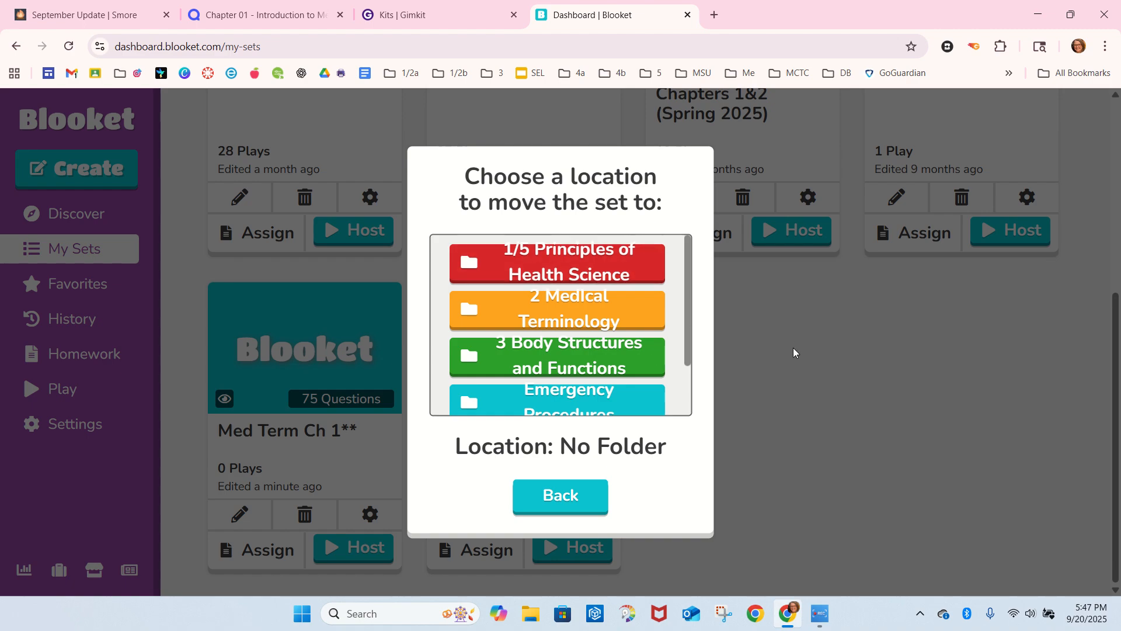
click(571, 498)
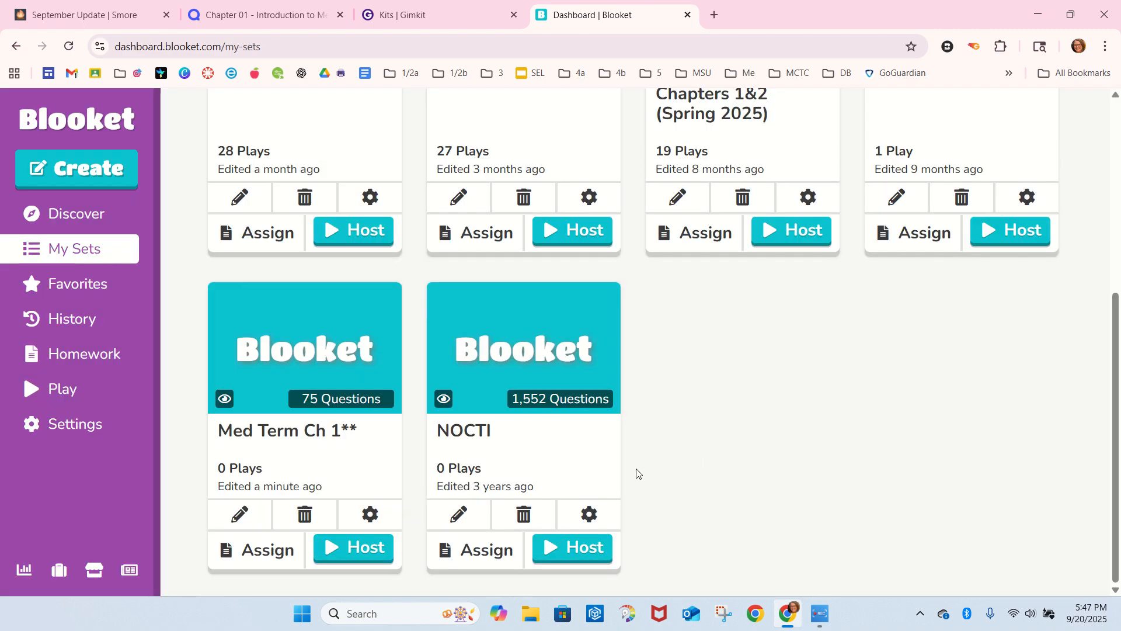
Assign the Med Term Ch 1** set as homework titled Med Term Ch 1** HW, skipping the school or district selection
click(385, 517)
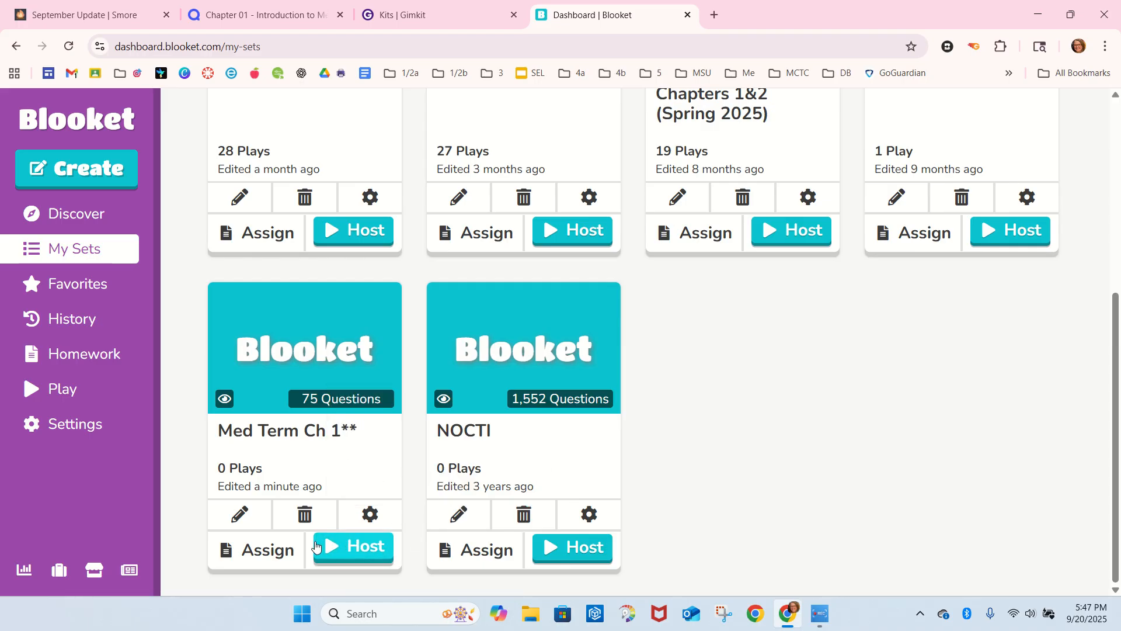
click(251, 550)
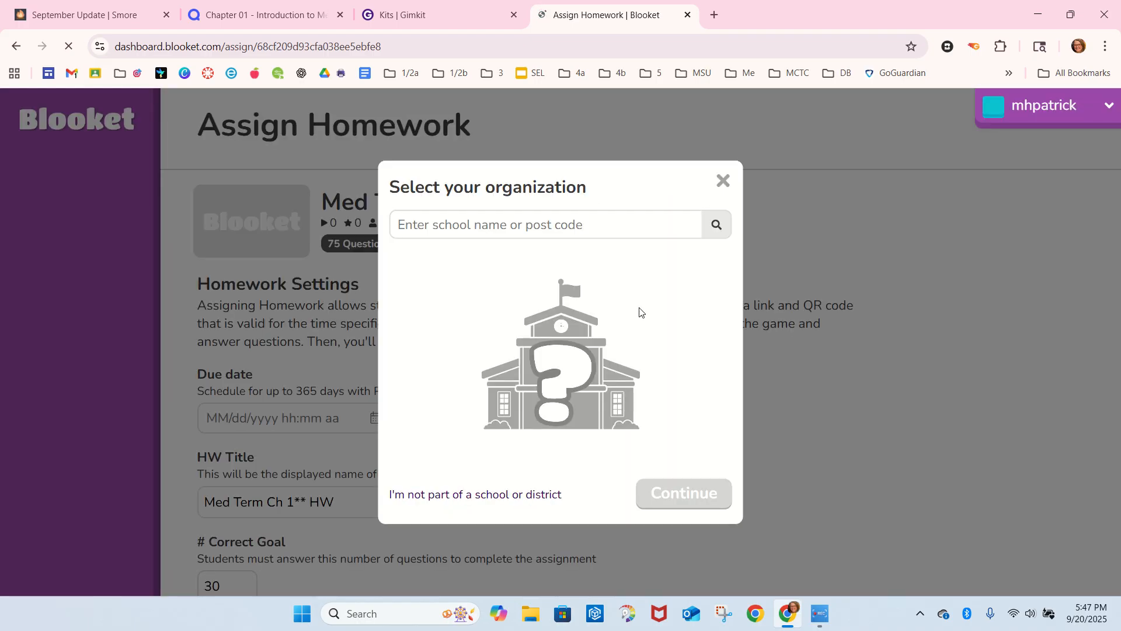
click(637, 233)
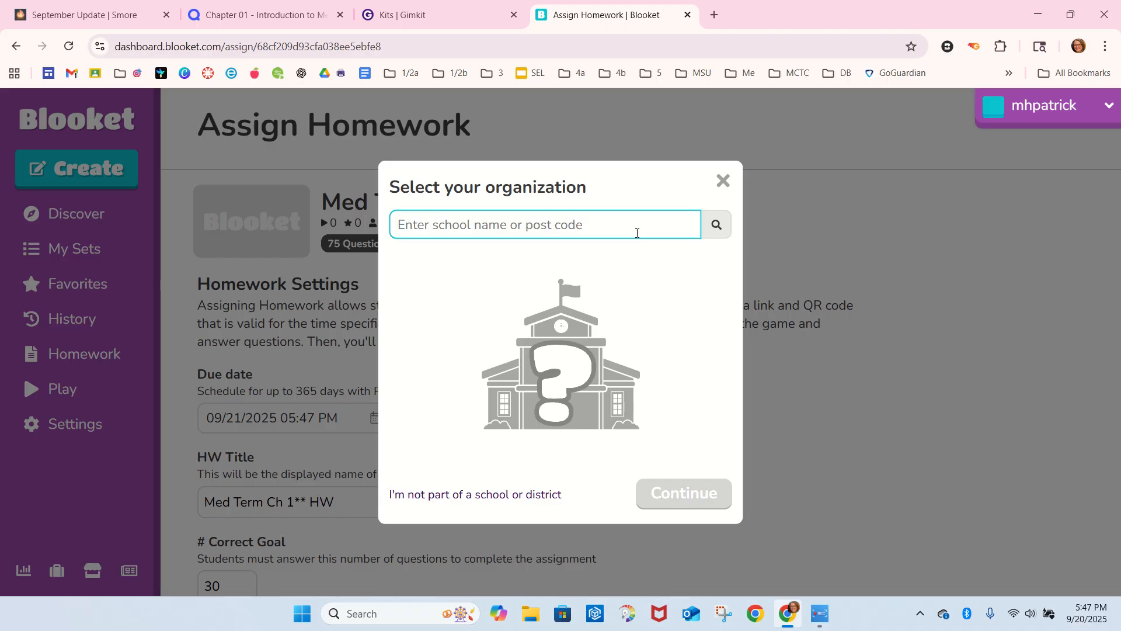
click(462, 496)
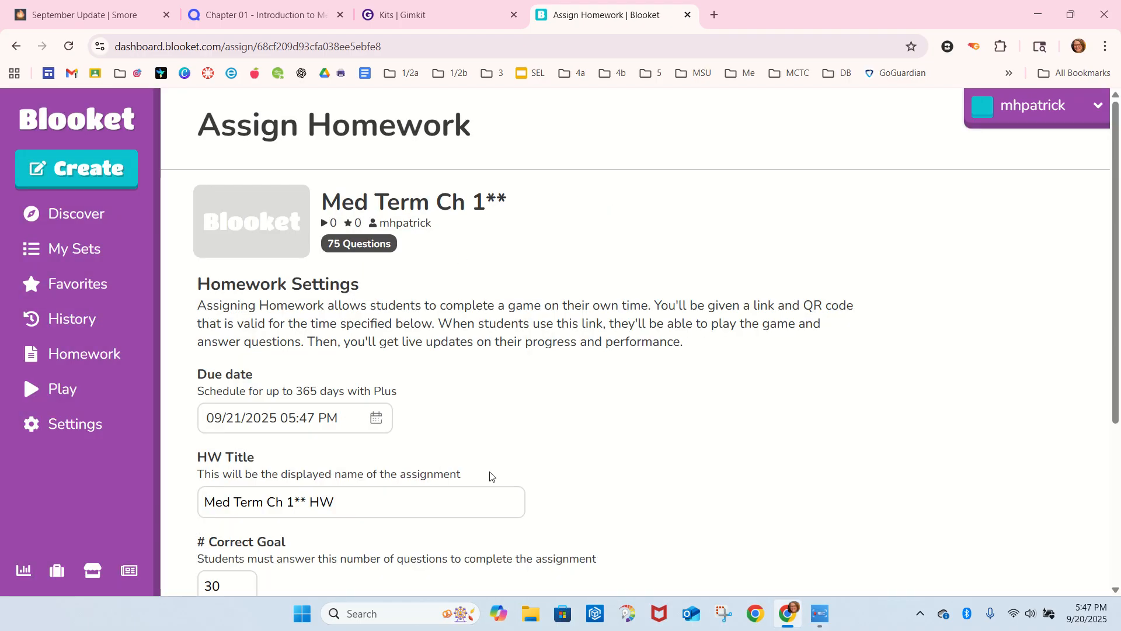
scroll(516, 447, down, 4)
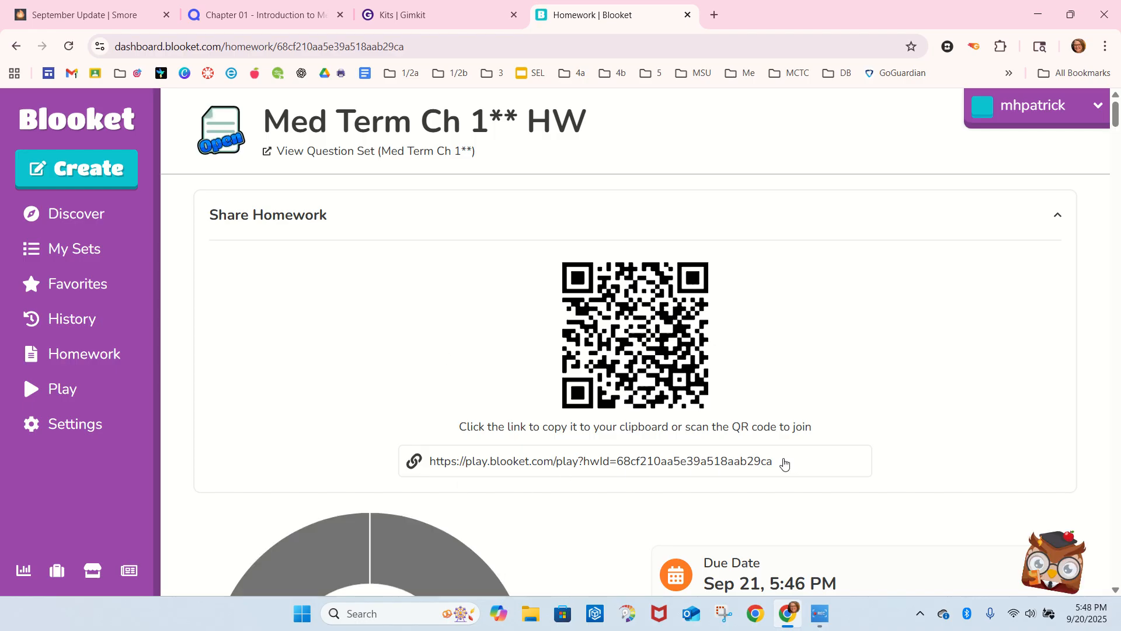
Review the new homework's sharing options, due date, answer totals and leaderboard
scroll(743, 467, down, 6)
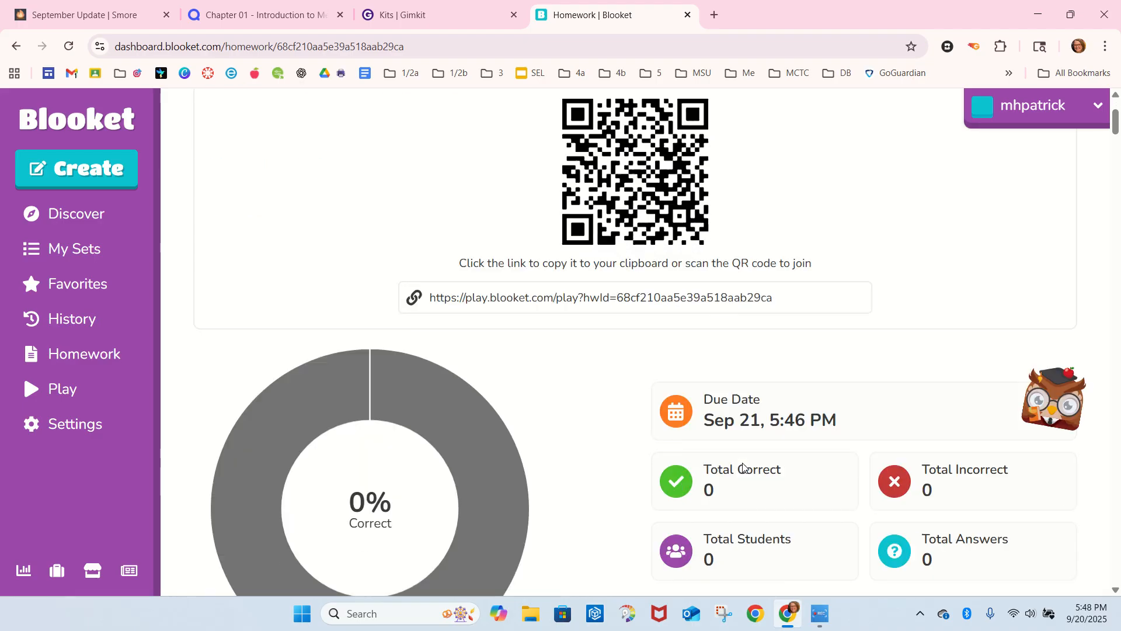
scroll(744, 467, down, 3)
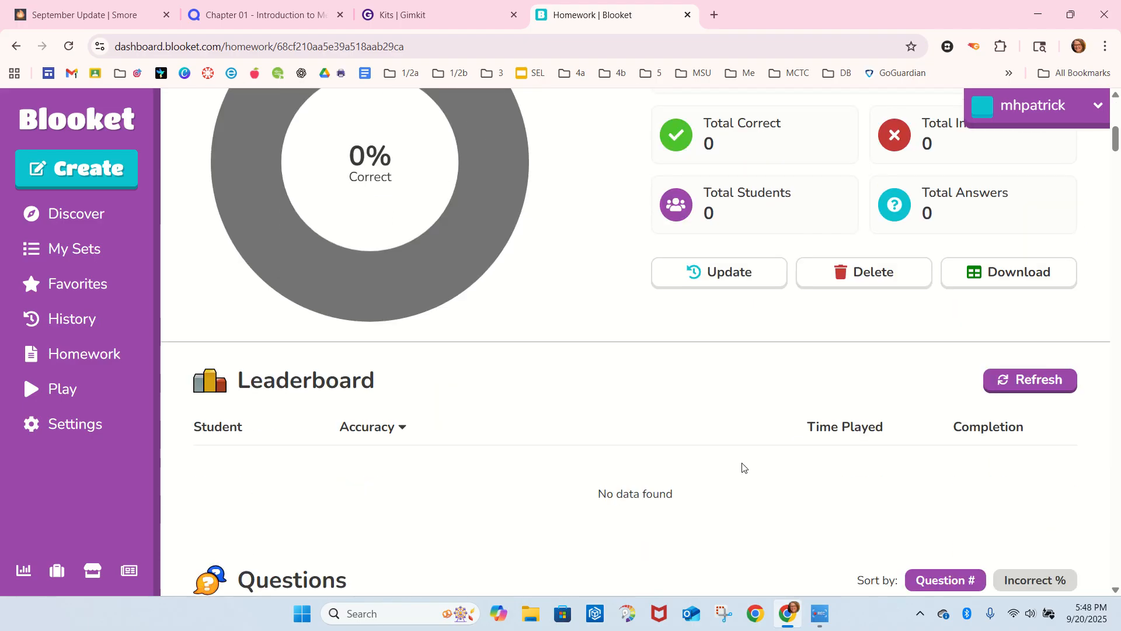
scroll(744, 467, up, 9)
Switch to Gimkit, examine the actions available for the Med Term Ch 1** kit, and return to the kits list
click(415, 11)
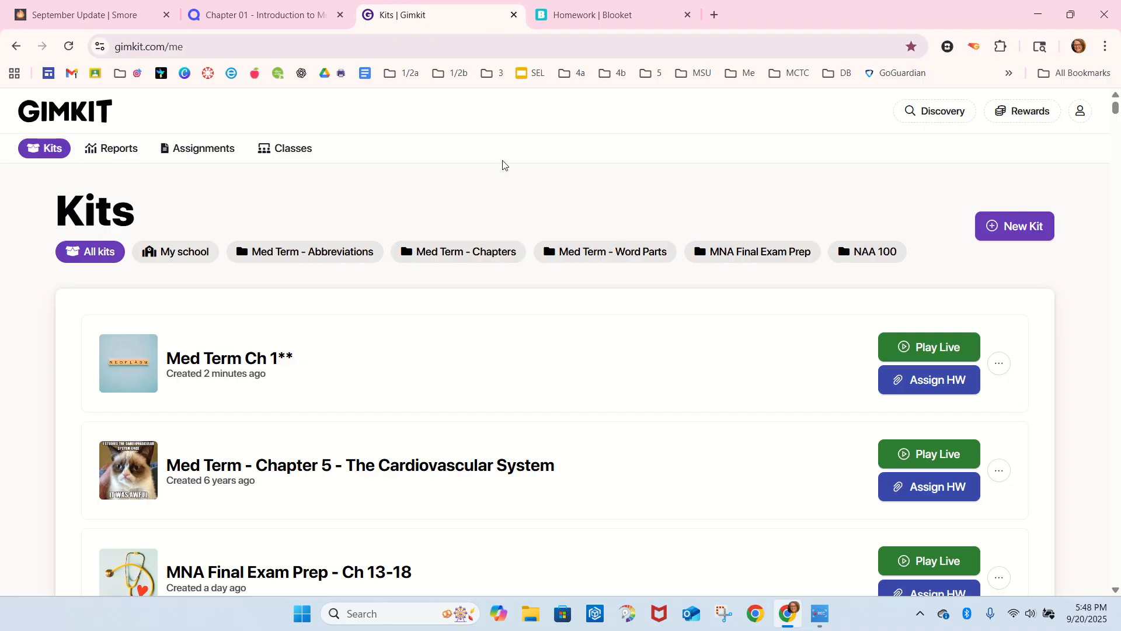
click(999, 363)
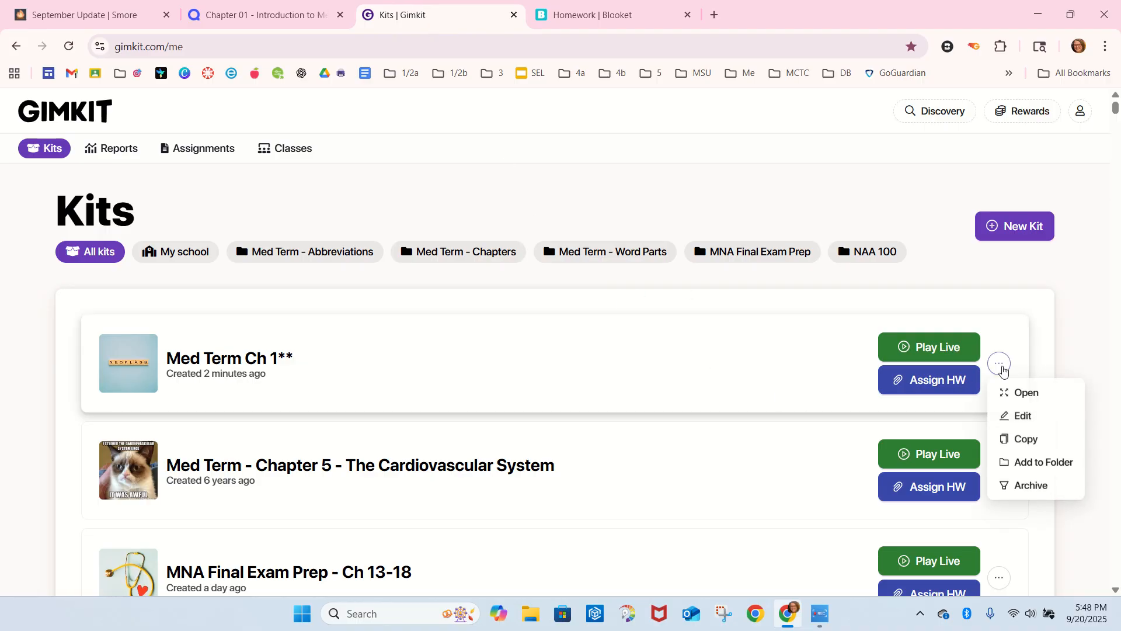
click(581, 371)
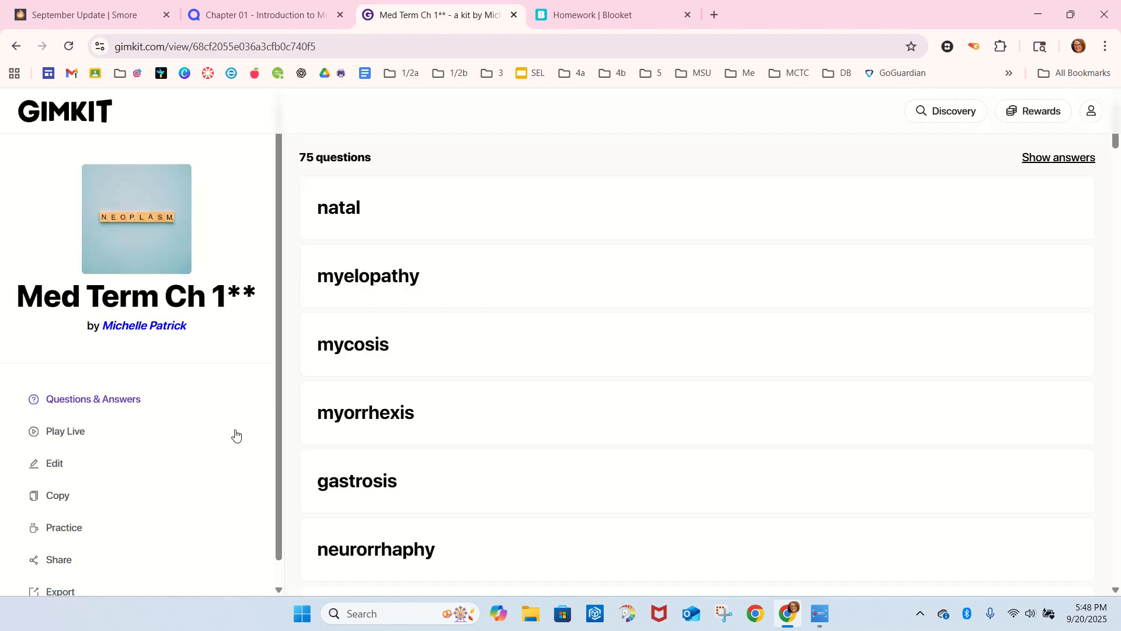
scroll(203, 472, down, 1)
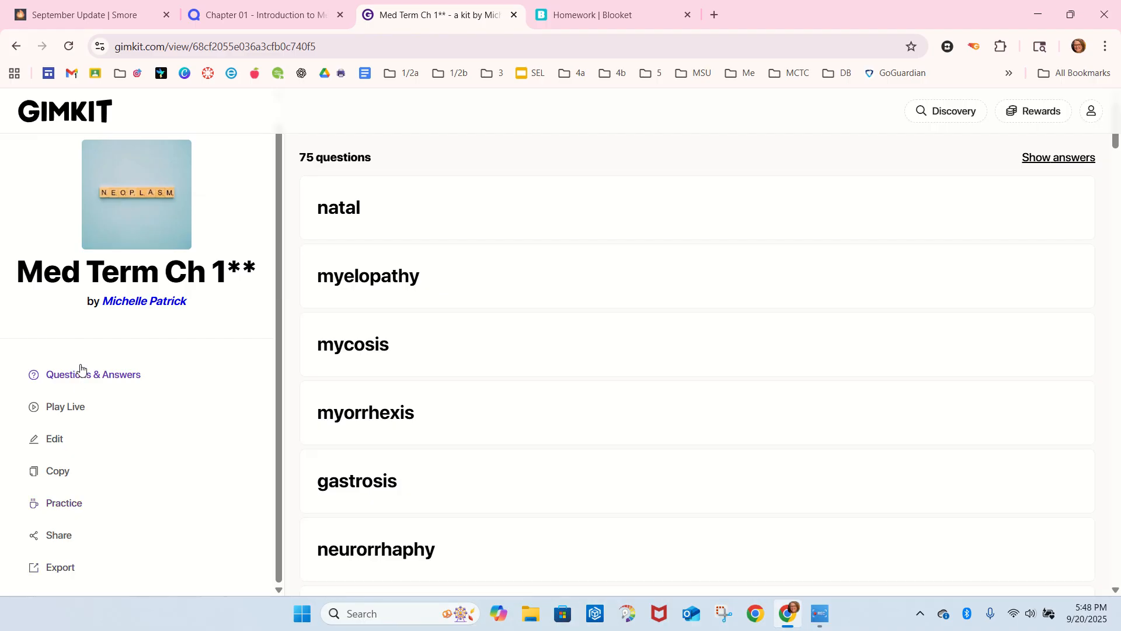
click(74, 113)
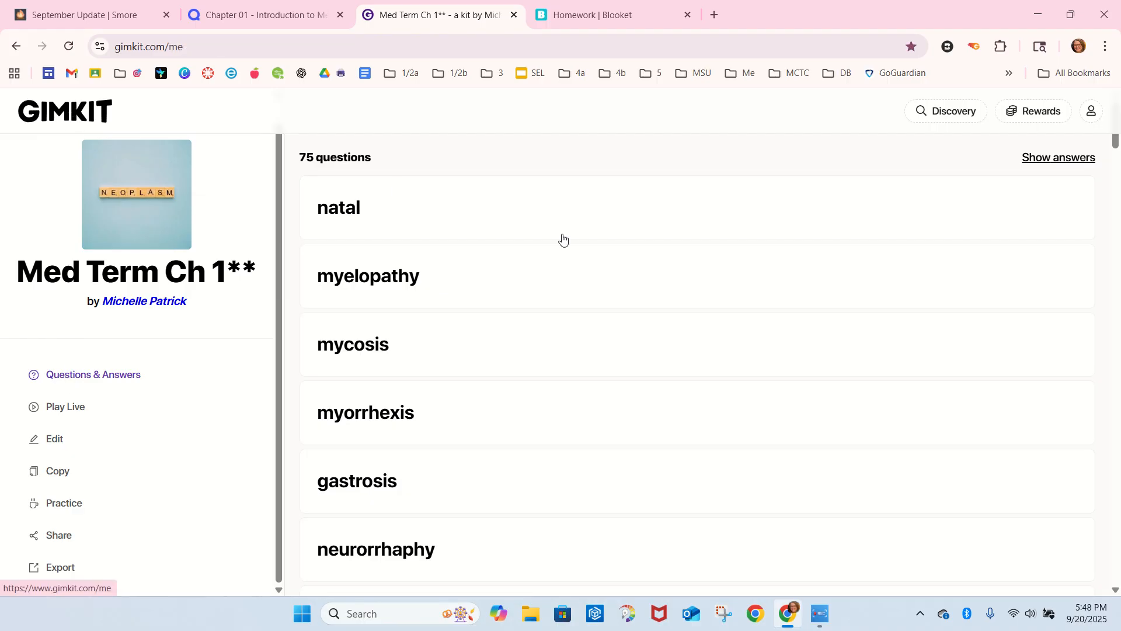
View the game modes offered for assigning the Med Term Ch 1** kit as homework, closing the selection without assigning
click(1000, 362)
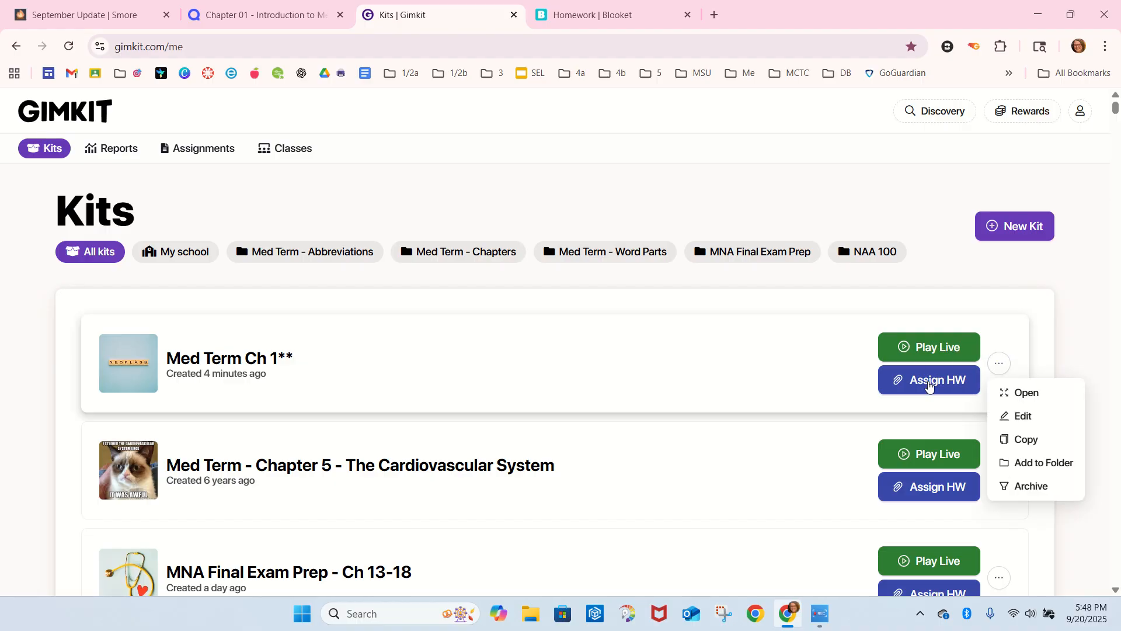
click(930, 381)
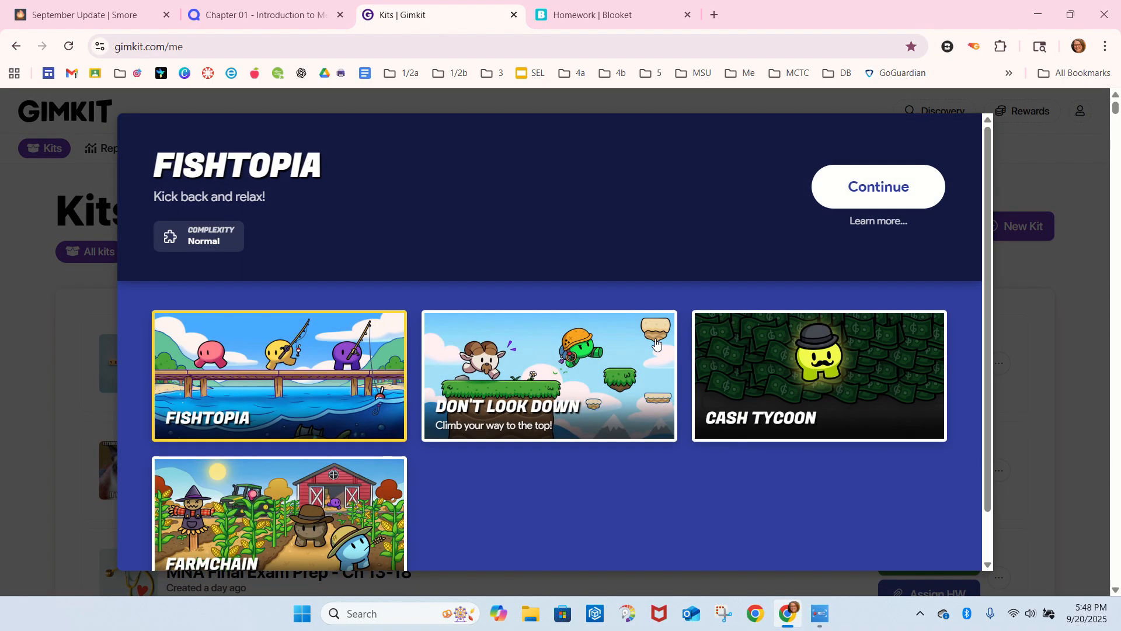
scroll(612, 360, down, 1)
scroll(611, 360, up, 1)
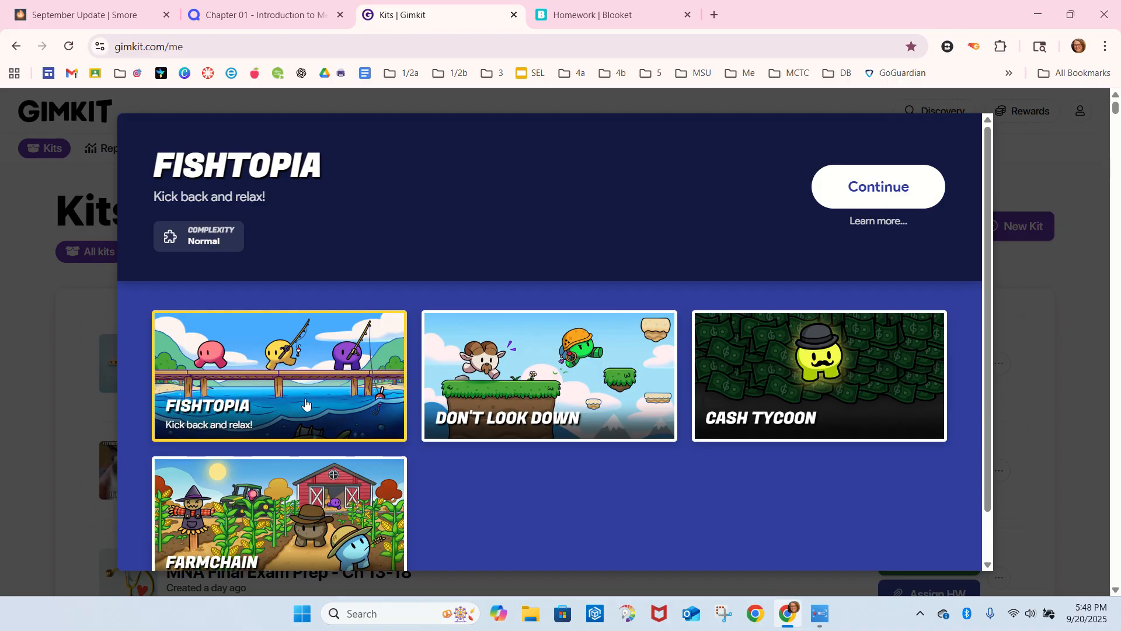
scroll(534, 480, down, 1)
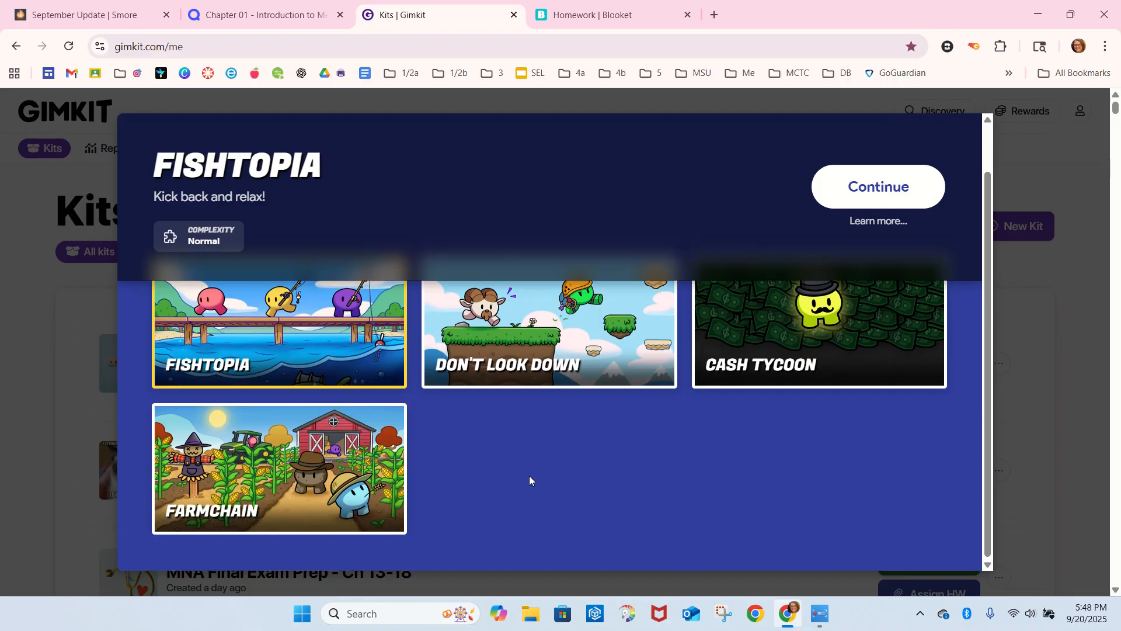
scroll(529, 478, up, 1)
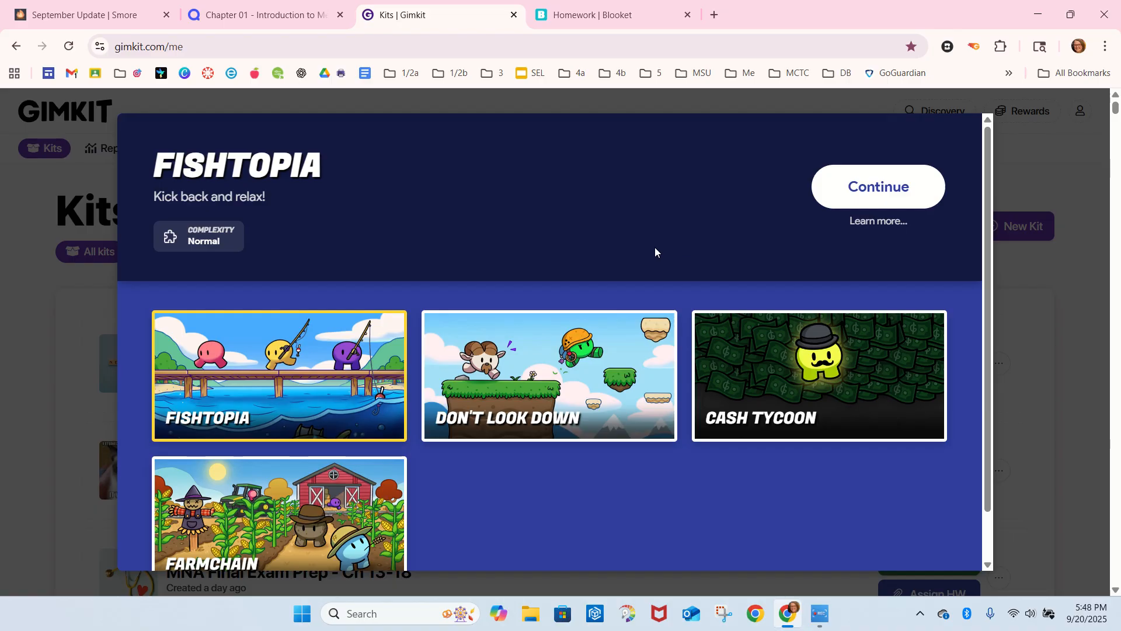
key(Escape)
Open the Practice page of the Med Term Ch 1** kit to view a sample question and the shareable practice link
scroll(327, 351, down, 6)
scroll(327, 351, up, 6)
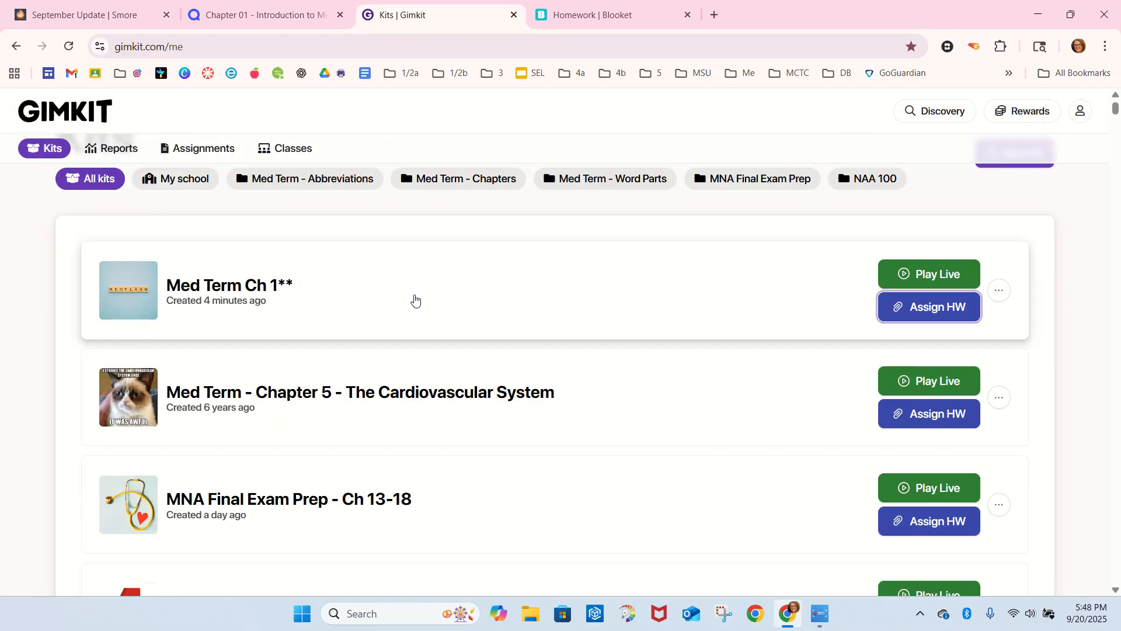
click(415, 300)
click(80, 528)
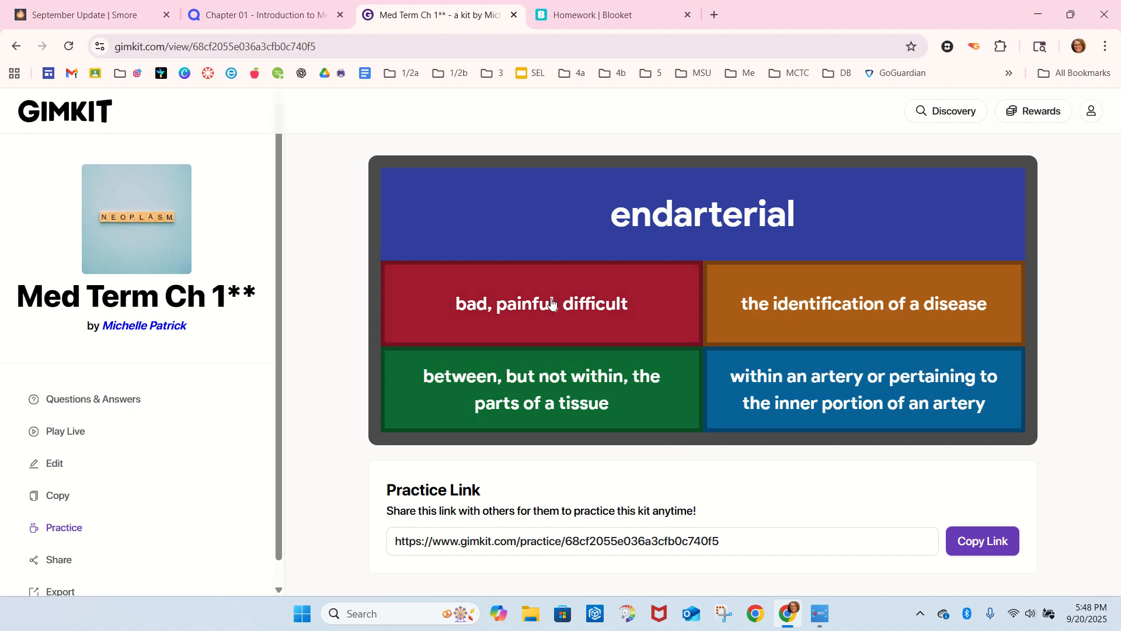
Switch to Blooket and compare the Med Term Ch 1** HW page's sharing link, QR code and progress statistics
click(587, 16)
scroll(608, 255, down, 6)
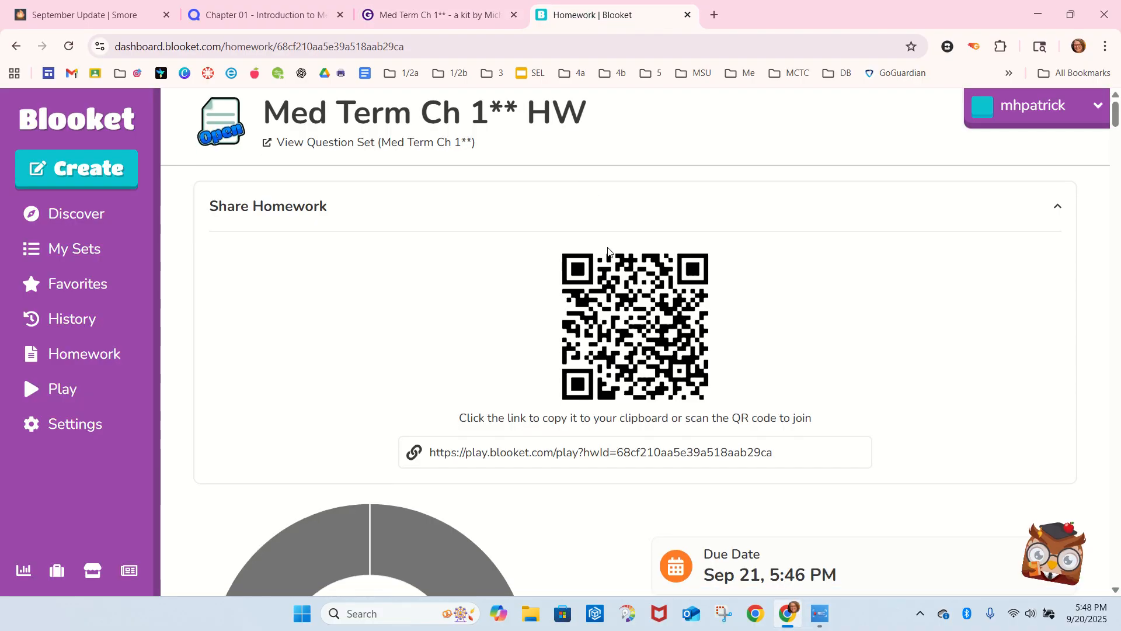
scroll(608, 255, up, 5)
scroll(609, 257, down, 7)
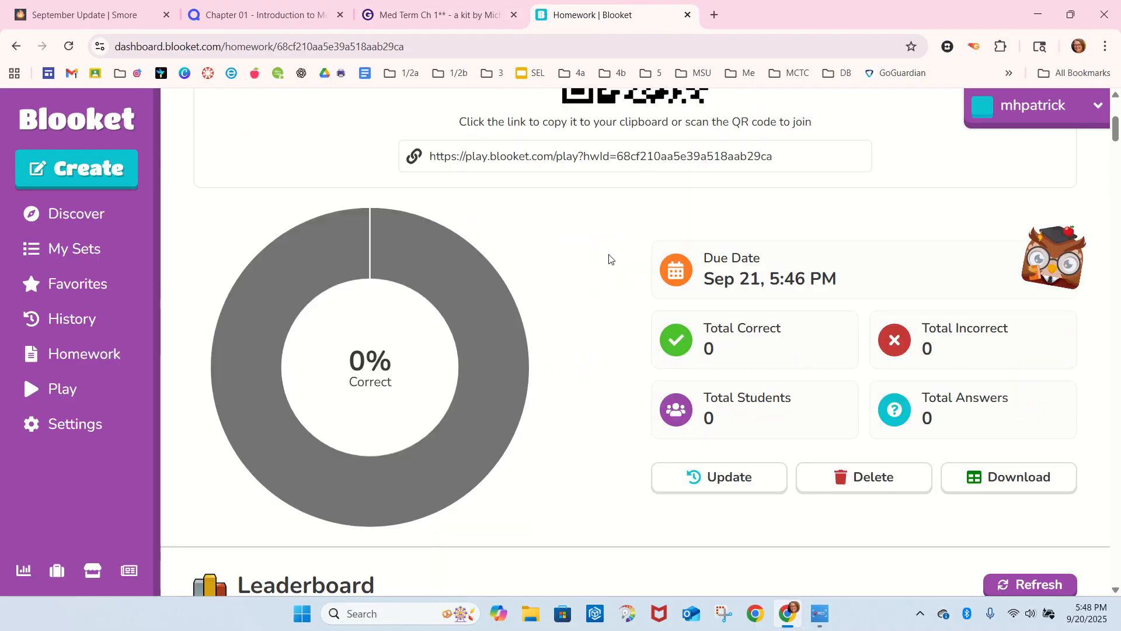
scroll(609, 257, up, 9)
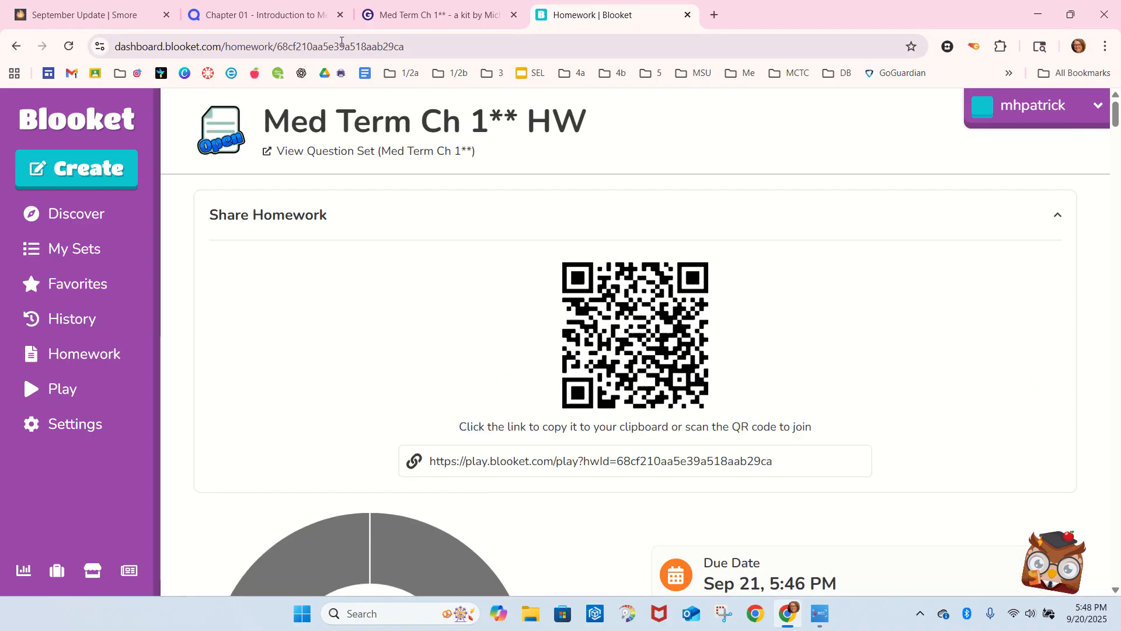
Switch to Quizlet and start Learn mode for the Chapter 01 - Introduction to Medical Terminology set
click(302, 16)
scroll(633, 393, down, 4)
scroll(635, 393, up, 1)
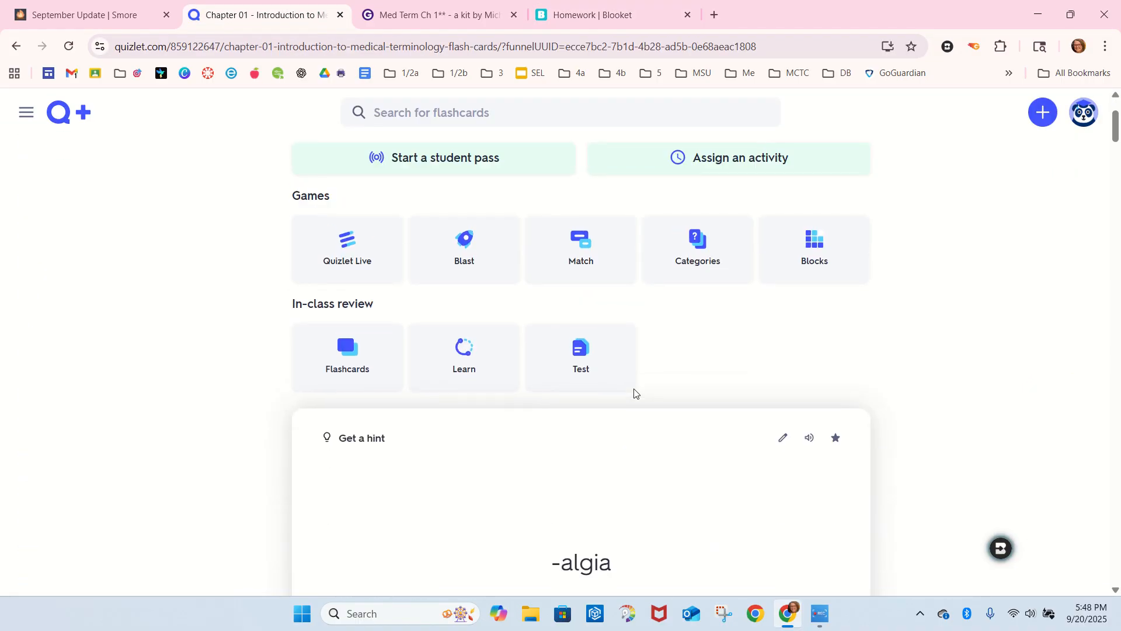
click(471, 350)
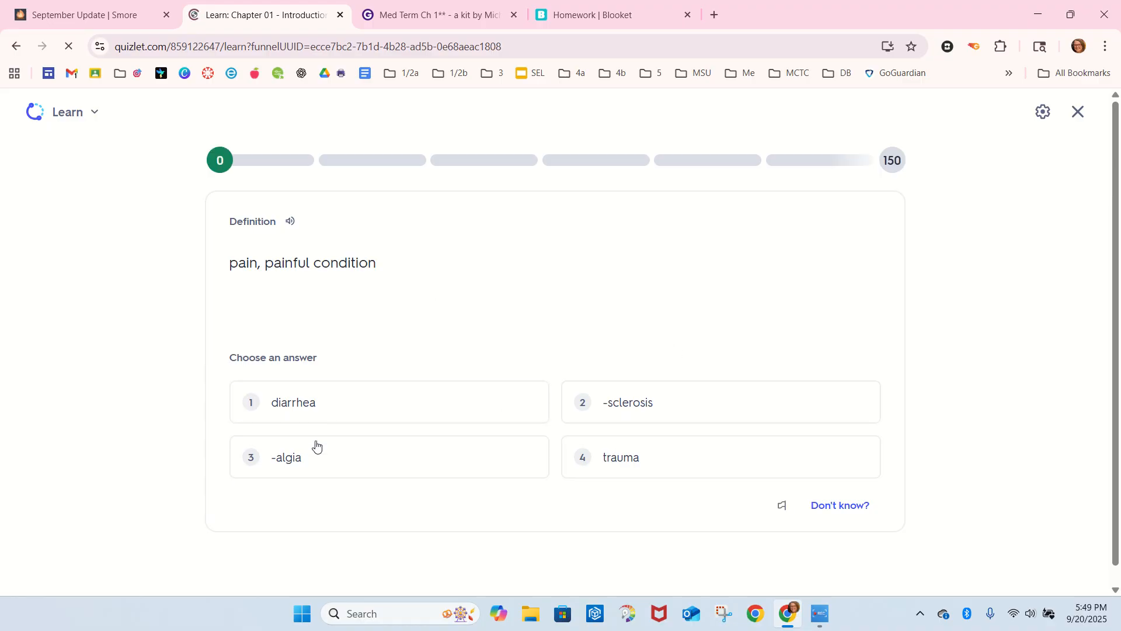
Answer the first three Learn questions with -algia, dys and -ectomy
click(316, 471)
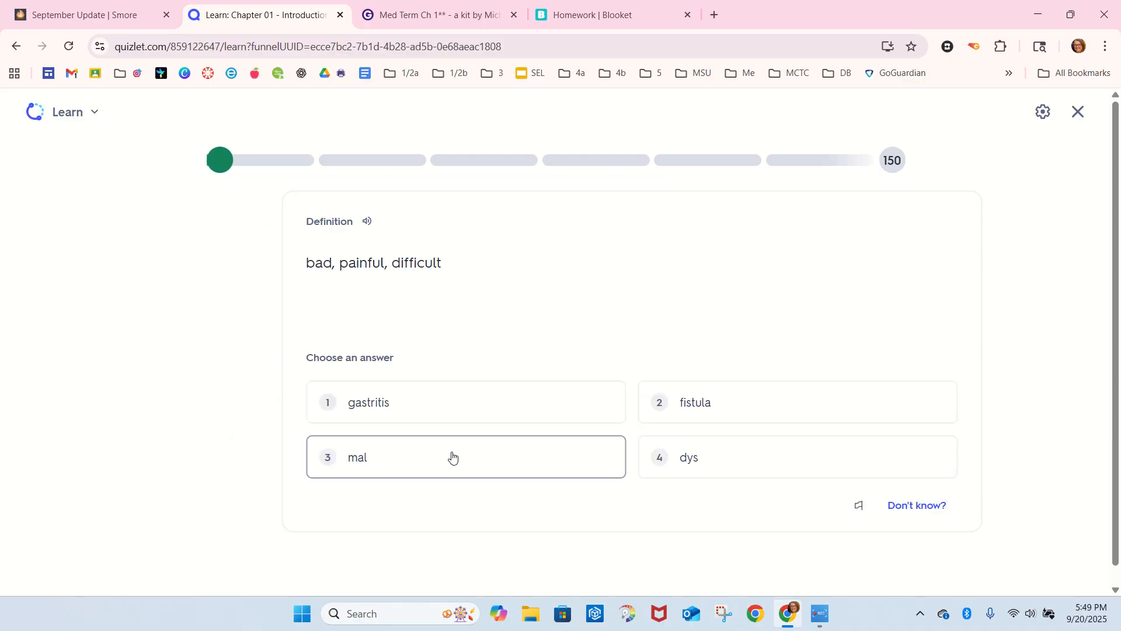
click(691, 463)
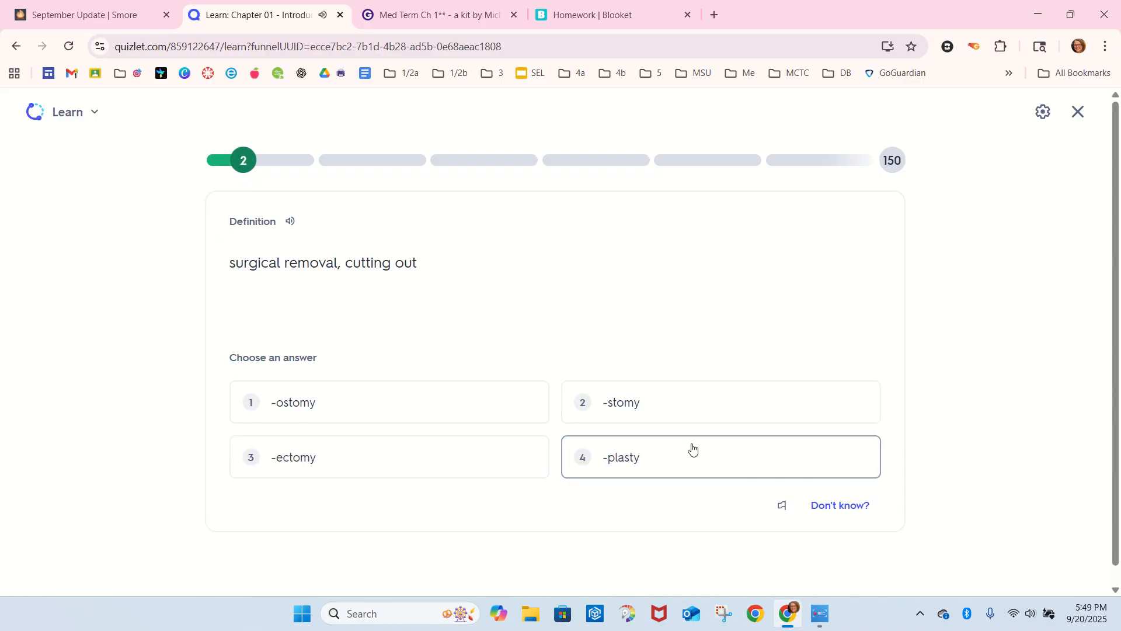
click(468, 474)
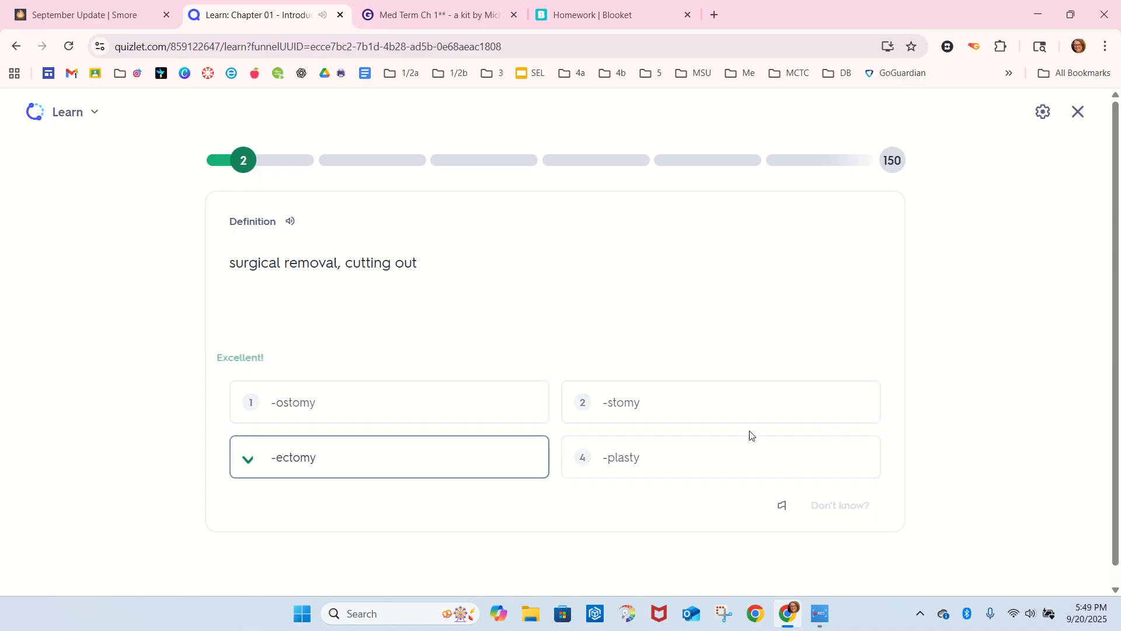